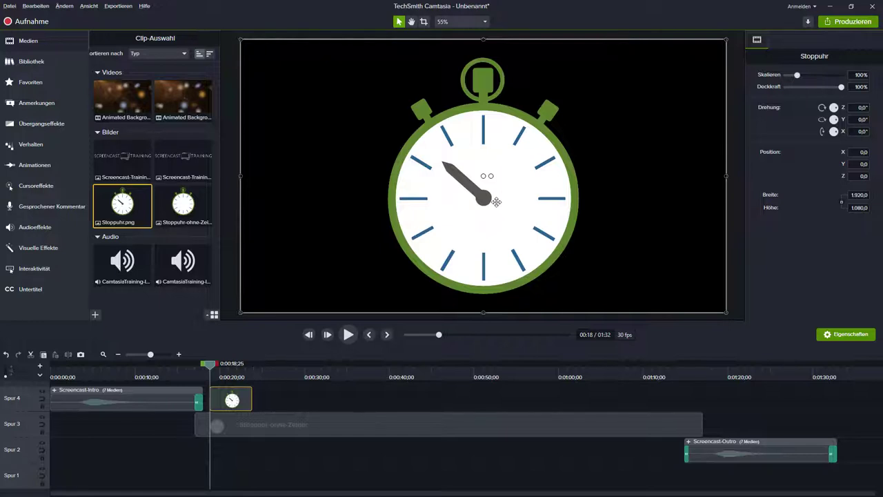
Build a clock hand beside the stopwatch from a triangle tip, a long rectangular shaft and a circle at its base
{"action": "left_click", "coordinate": [38, 104]}
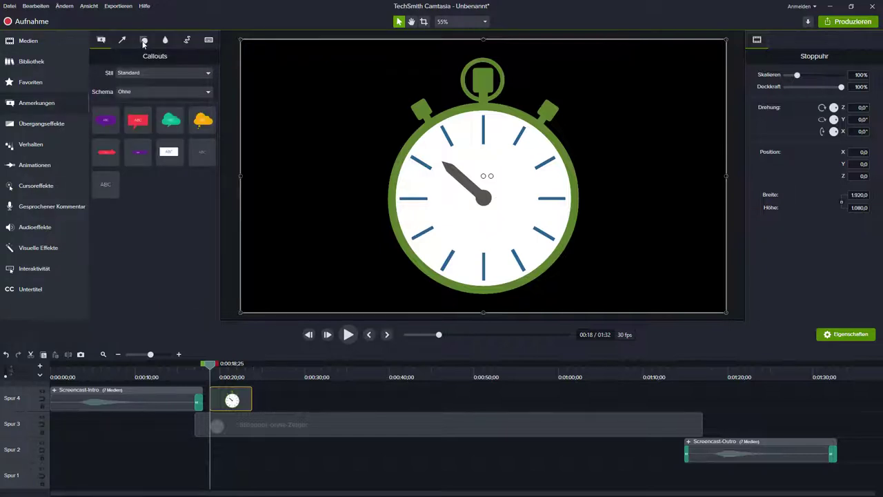
{"action": "left_click", "coordinate": [143, 40]}
{"action": "left_click", "coordinate": [163, 73]}
{"action": "left_click", "coordinate": [149, 86]}
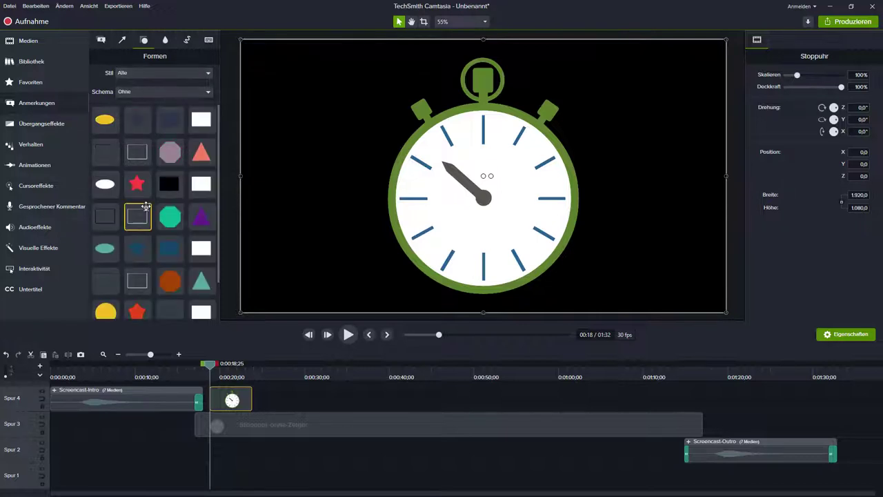
{"action": "left_click_drag", "start_coordinate": [201, 152], "coordinate": [307, 108]}
{"action": "left_click_drag", "start_coordinate": [201, 248], "coordinate": [343, 236]}
{"action": "left_click", "coordinate": [338, 74]}
{"action": "left_click_drag", "start_coordinate": [349, 64], "coordinate": [344, 69]}
{"action": "left_click_drag", "start_coordinate": [105, 311], "coordinate": [324, 238]}
Fill the triangle, rectangle and circle with the dark grey of the Camtasia-Training palette and group them
{"action": "left_click", "coordinate": [322, 173], "text": "ctrl"}
{"action": "left_click", "coordinate": [322, 89], "text": "ctrl"}
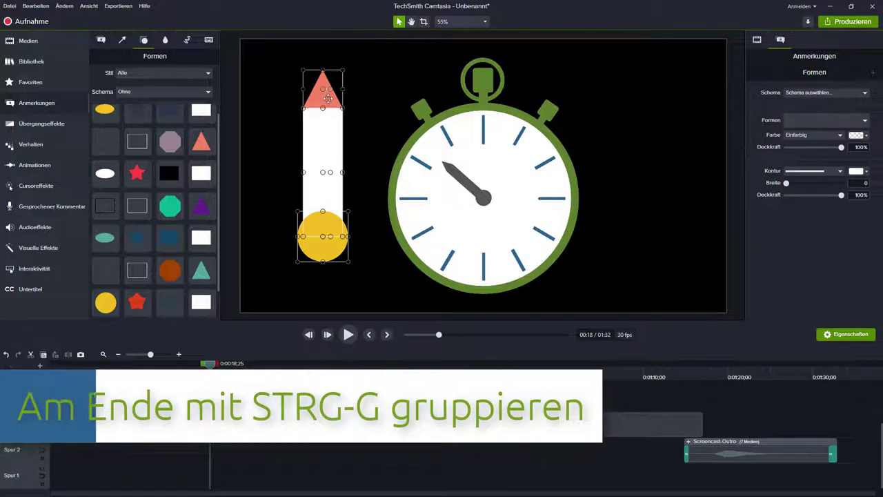
{"action": "left_click", "coordinate": [866, 135]}
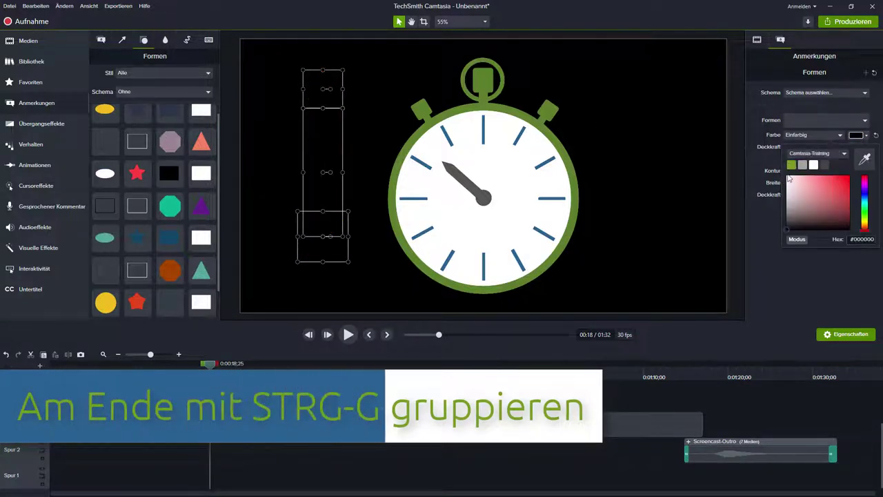
{"action": "left_click", "coordinate": [823, 169]}
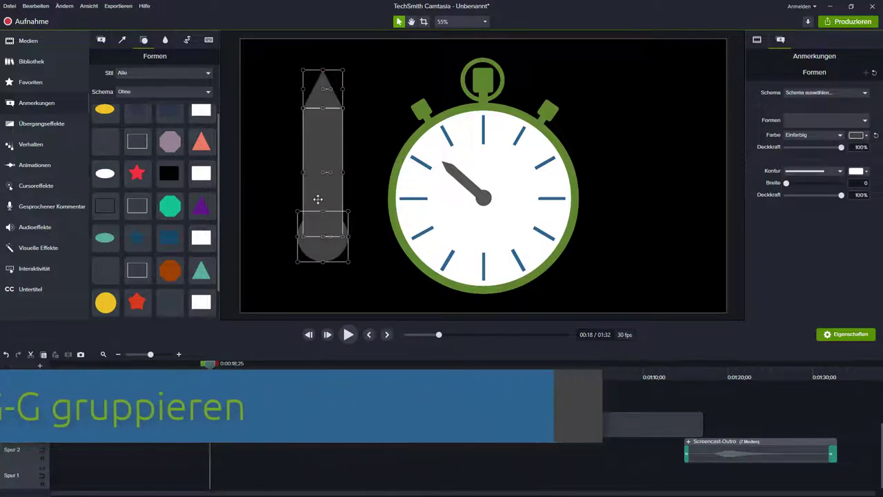
{"action": "key", "text": "ctrl+g"}
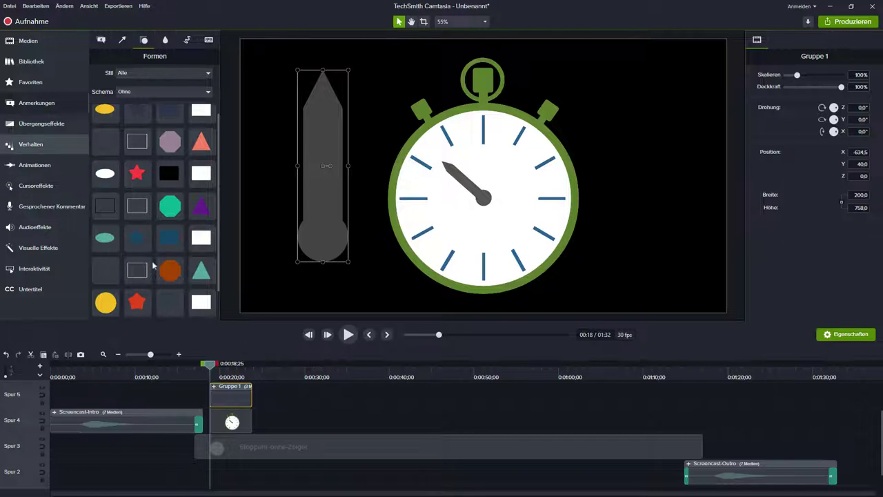
Add a custom animation to the hand group with a 360° Z rotation and stretch it across most of the clip
{"action": "left_click", "coordinate": [41, 165]}
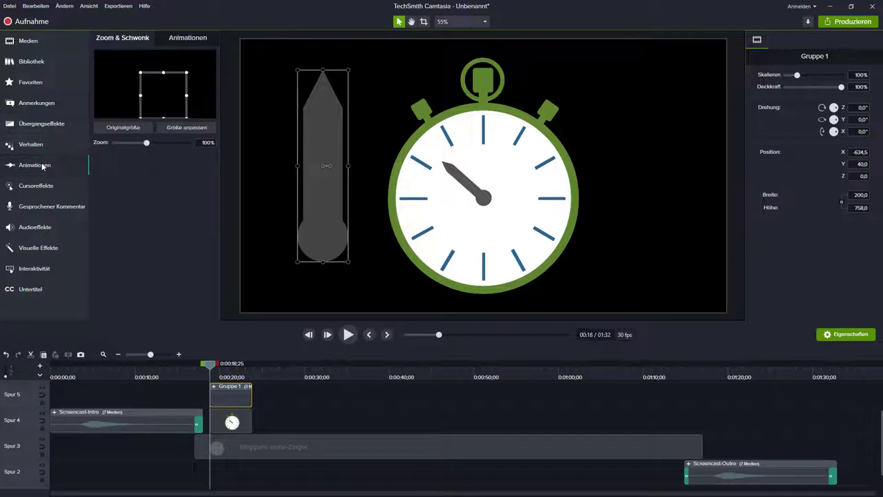
{"action": "left_click", "coordinate": [179, 43]}
{"action": "left_click_drag", "start_coordinate": [124, 79], "coordinate": [231, 400]}
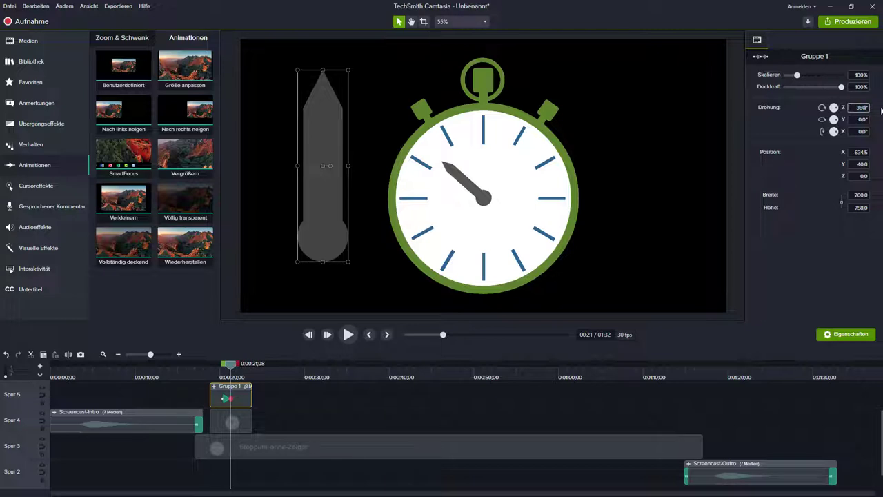
{"action": "left_click_drag", "start_coordinate": [227, 398], "coordinate": [246, 398]}
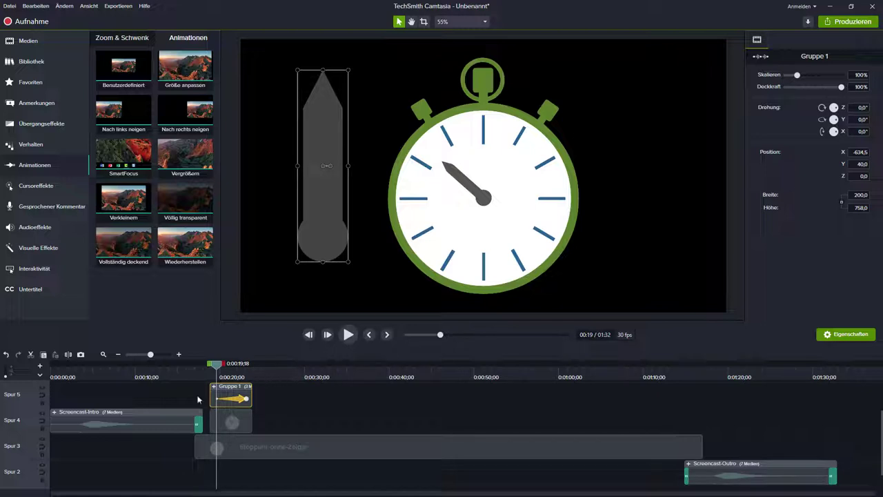
Hide the tracks Spur 4 and Spur 3 and move the hand group close to the middle of the canvas
{"action": "left_click", "coordinate": [41, 414]}
{"action": "left_click", "coordinate": [43, 438]}
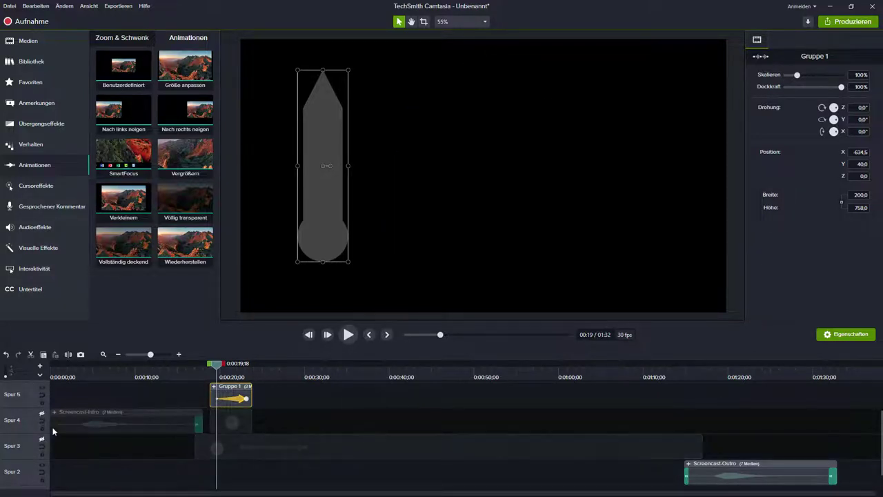
{"action": "left_click_drag", "start_coordinate": [323, 165], "coordinate": [469, 167]}
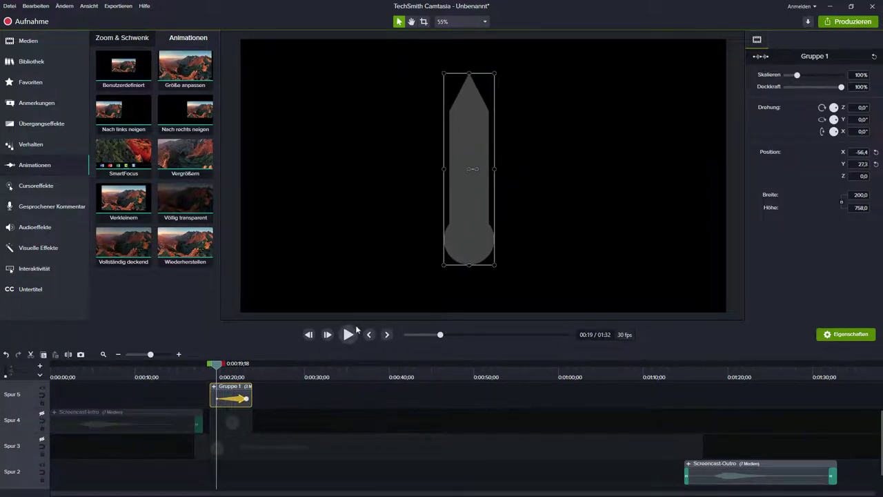
Preview the rotation, set its end state to 720° on Z with the hand moved toward the centre, and scale it to about 49%
{"action": "left_click", "coordinate": [349, 335]}
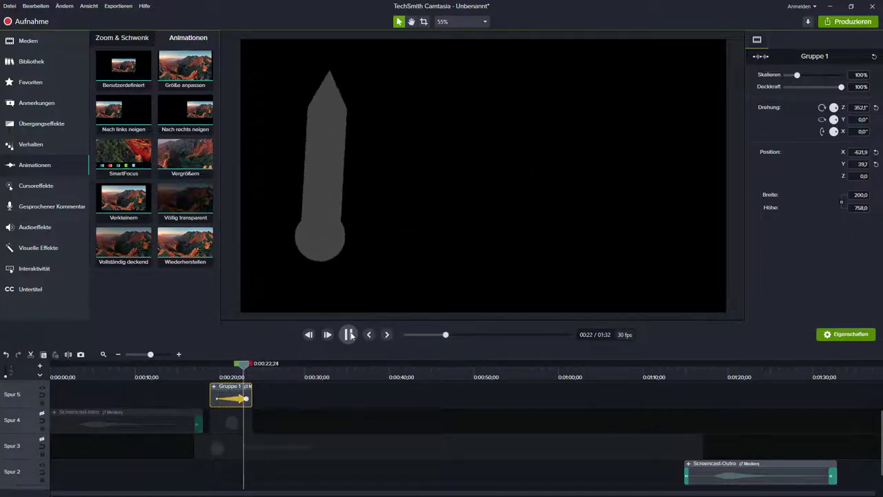
{"action": "left_click", "coordinate": [350, 335]}
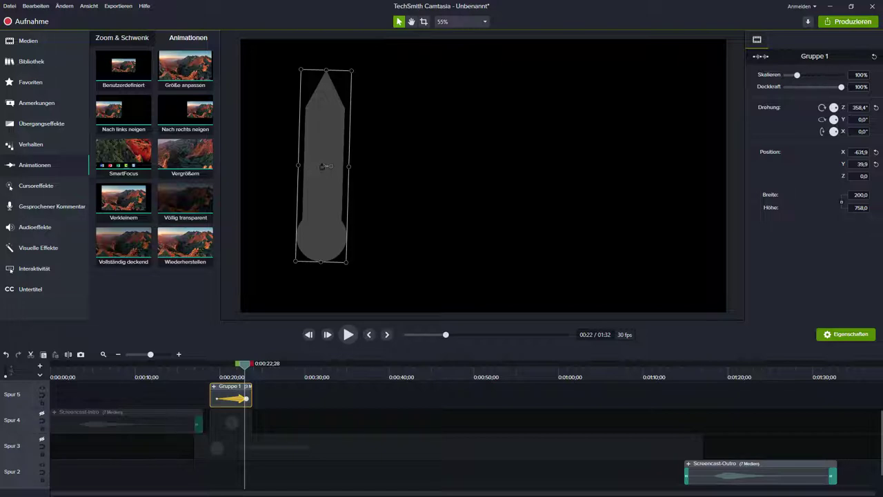
{"action": "left_click_drag", "start_coordinate": [323, 165], "coordinate": [471, 166]}
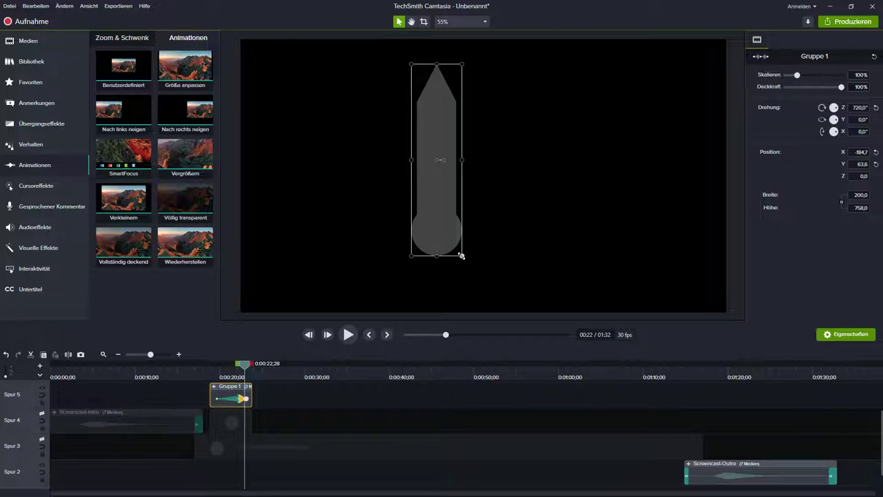
{"action": "left_click_drag", "start_coordinate": [461, 256], "coordinate": [432, 158]}
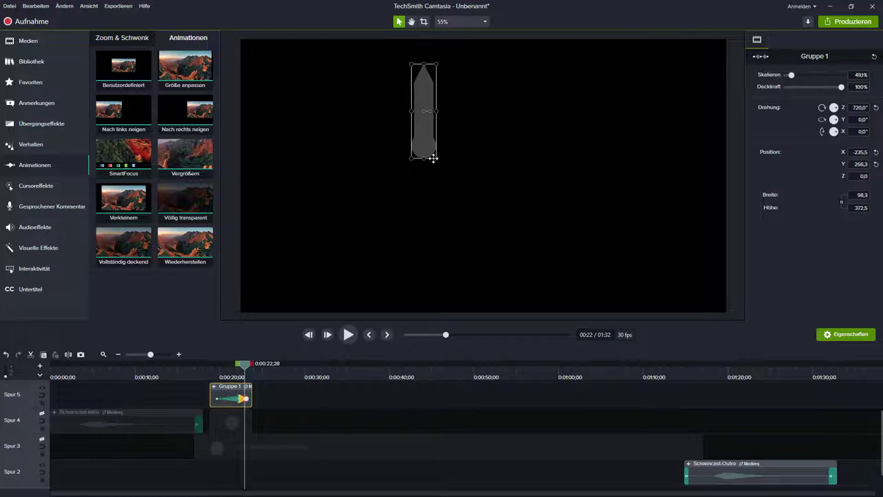
Delete the animation from the hand group and scale the hand down to about 44%
{"action": "left_click", "coordinate": [240, 401]}
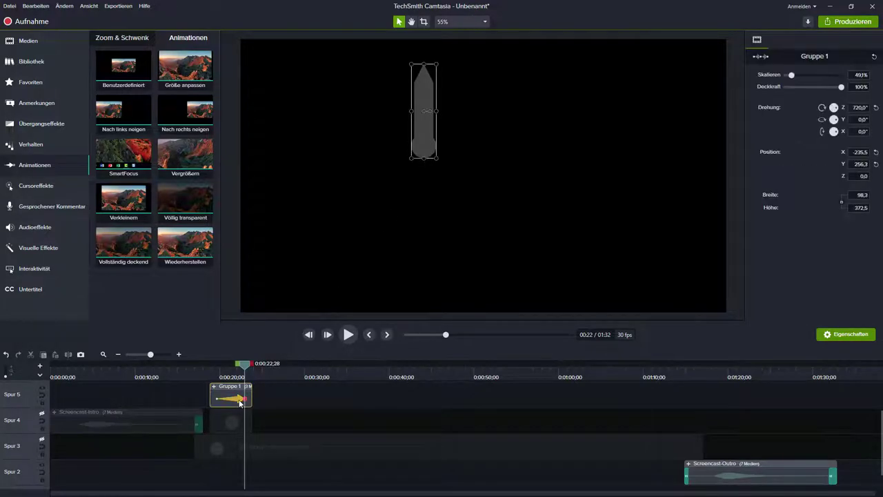
{"action": "left_click", "coordinate": [468, 244]}
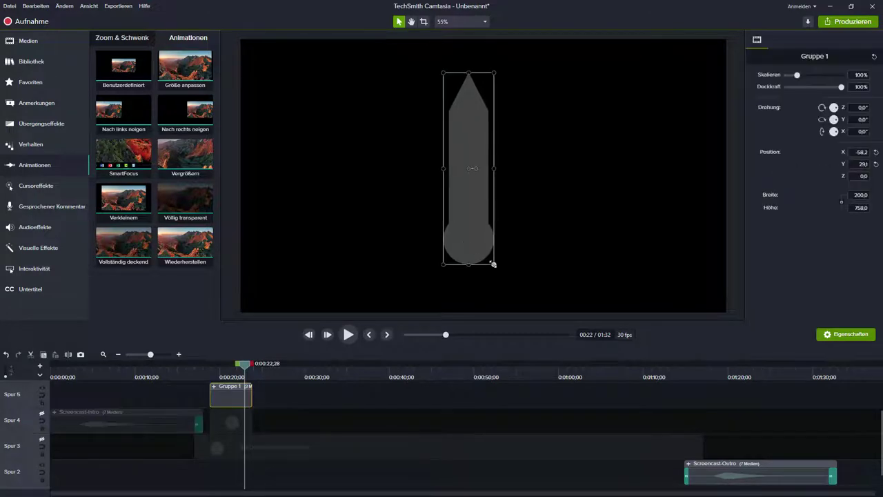
{"action": "left_click_drag", "start_coordinate": [492, 263], "coordinate": [456, 155]}
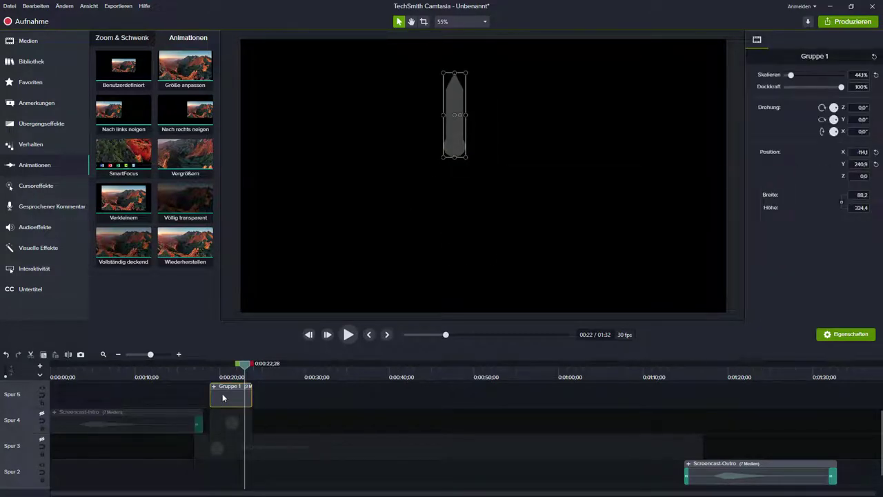
Duplicate the hand group at the same start time and place the copy on its own track
{"action": "key", "text": "ctrl+alt+Left"}
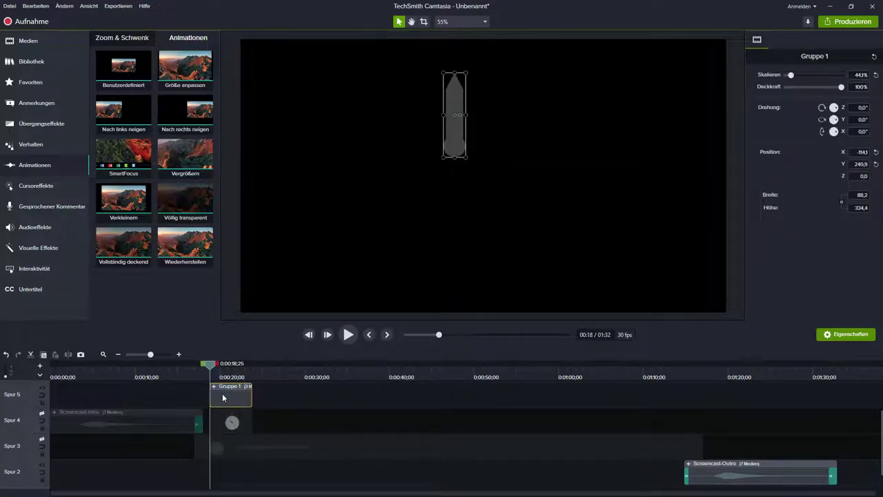
{"action": "left_click_drag", "start_coordinate": [223, 398], "coordinate": [236, 438]}
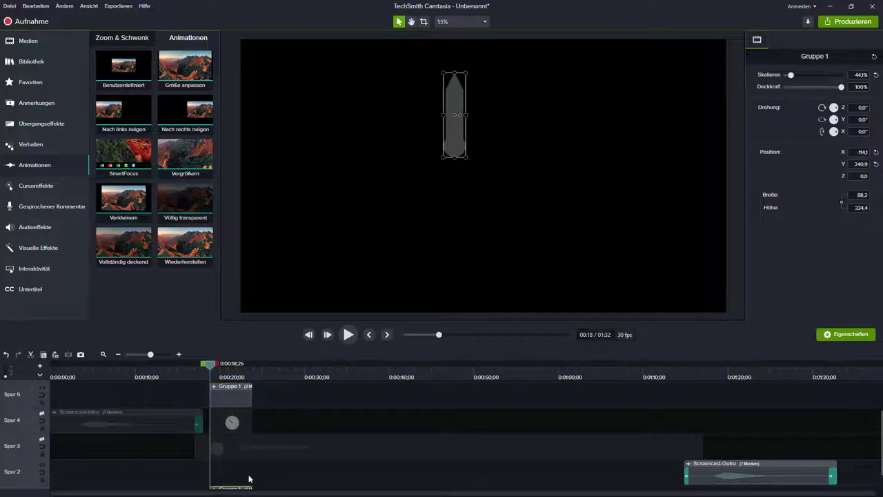
{"action": "left_click_drag", "start_coordinate": [270, 334], "coordinate": [271, 317]}
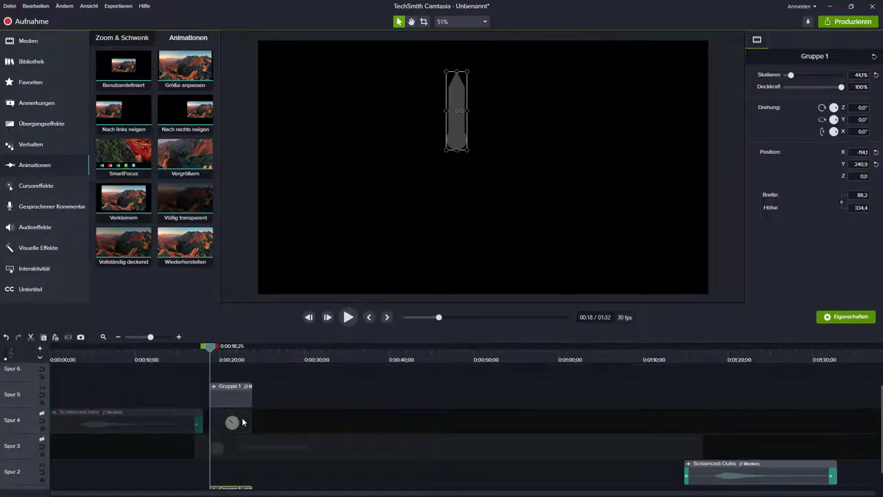
{"action": "left_click_drag", "start_coordinate": [225, 490], "coordinate": [224, 416]}
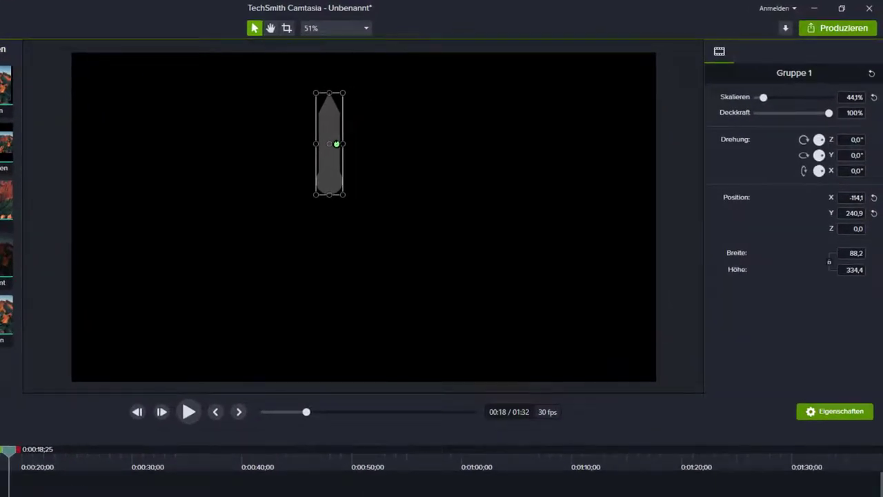
Rotate the duplicate hand to -180° and place it below the original so that both base circles coincide
{"action": "left_click_drag", "start_coordinate": [336, 143], "coordinate": [328, 203]}
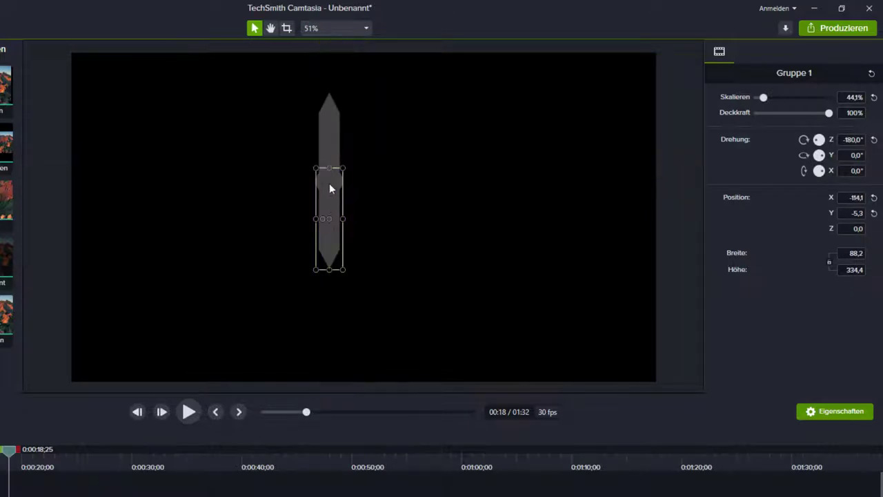
{"action": "left_click", "coordinate": [342, 28]}
{"action": "left_click", "coordinate": [340, 108]}
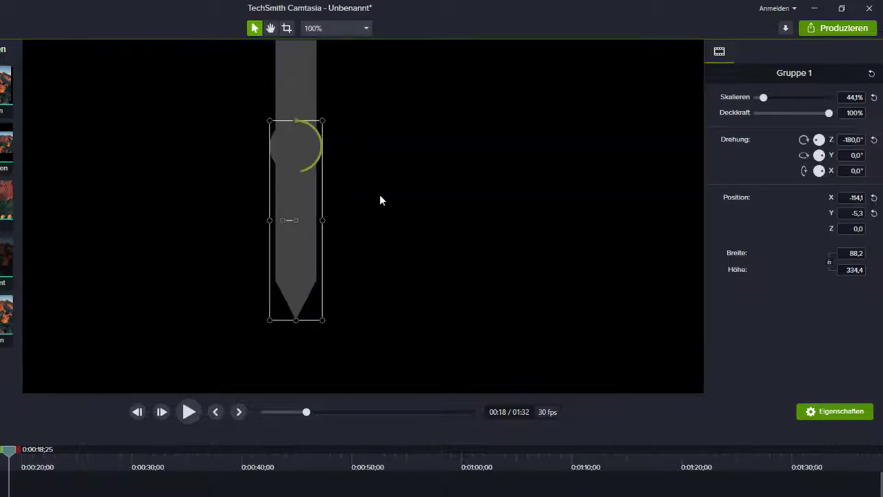
{"action": "left_click", "coordinate": [293, 166]}
{"action": "left_click", "coordinate": [291, 160]}
{"action": "key", "text": "ctrl+z"}
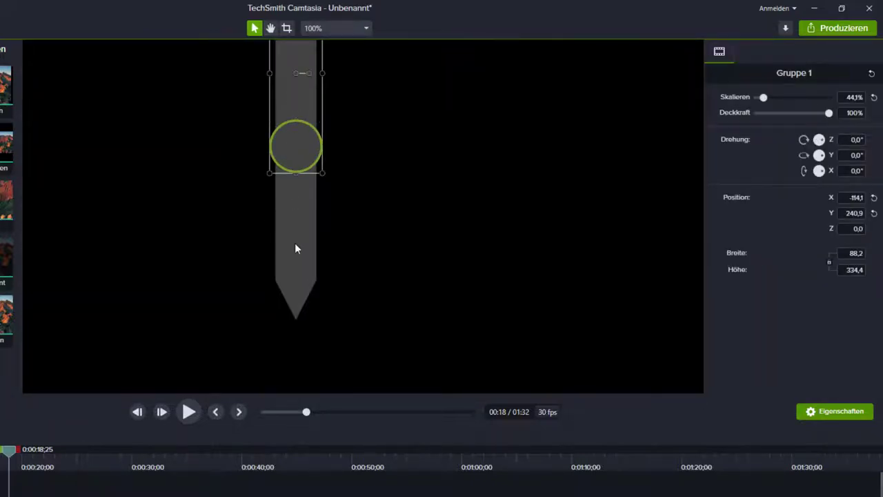
{"action": "key", "text": "ctrl+y"}
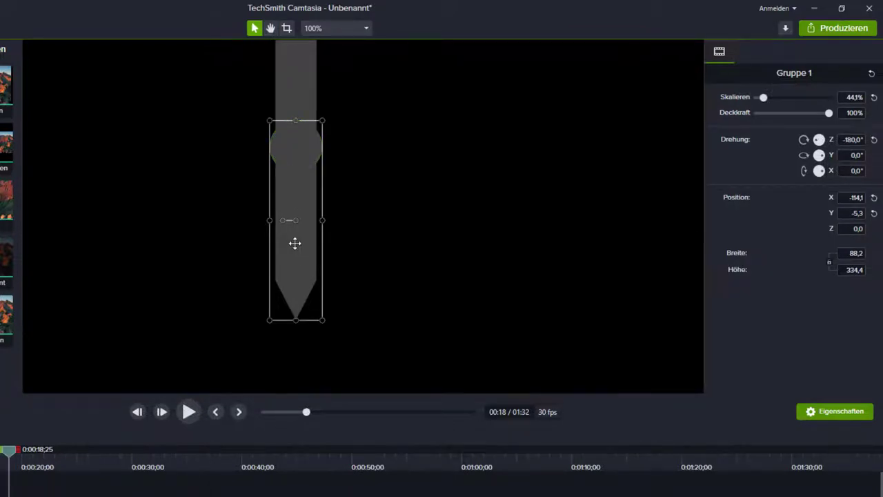
{"action": "scroll", "coordinate": [362, 280], "scroll_direction": "up", "scroll_amount": 1}
{"action": "scroll", "coordinate": [361, 279], "scroll_direction": "down", "scroll_amount": 2}
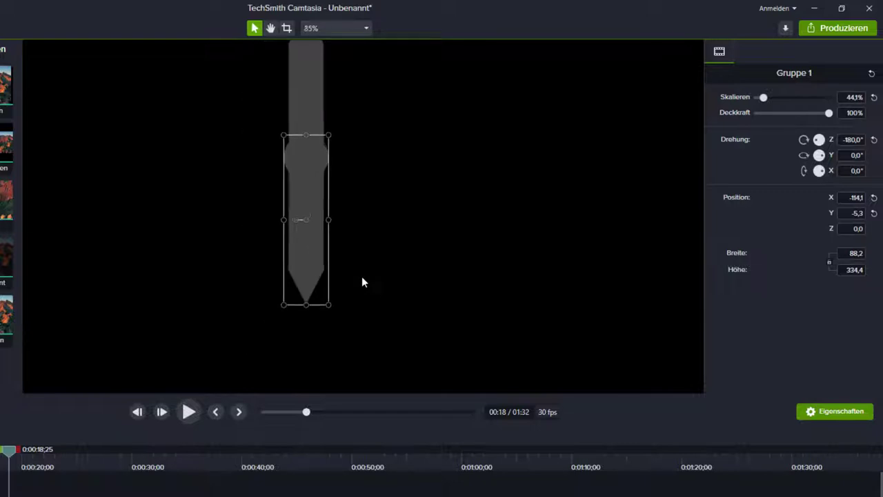
{"action": "scroll", "coordinate": [363, 279], "scroll_direction": "down", "scroll_amount": 1}
Group the upright and the upside-down hand and rotate the combined group clockwise around its centre
{"action": "key", "text": "ctrl+z"}
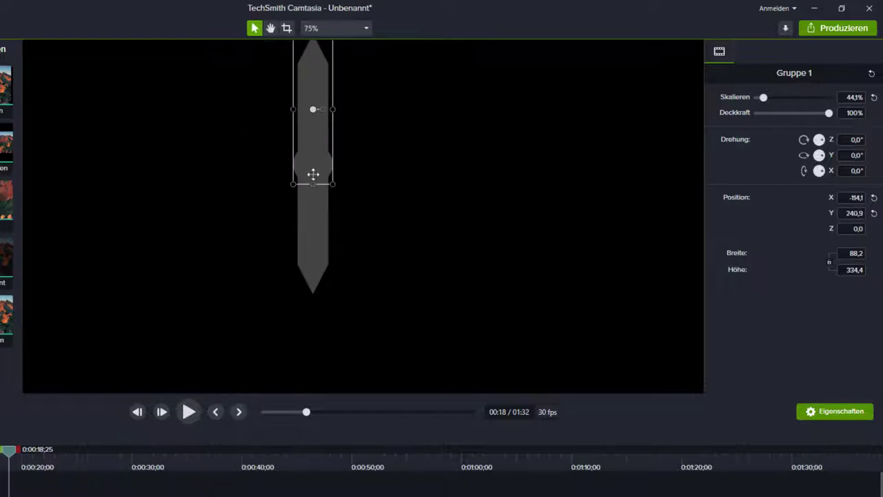
{"action": "left_click", "coordinate": [312, 216], "text": "ctrl"}
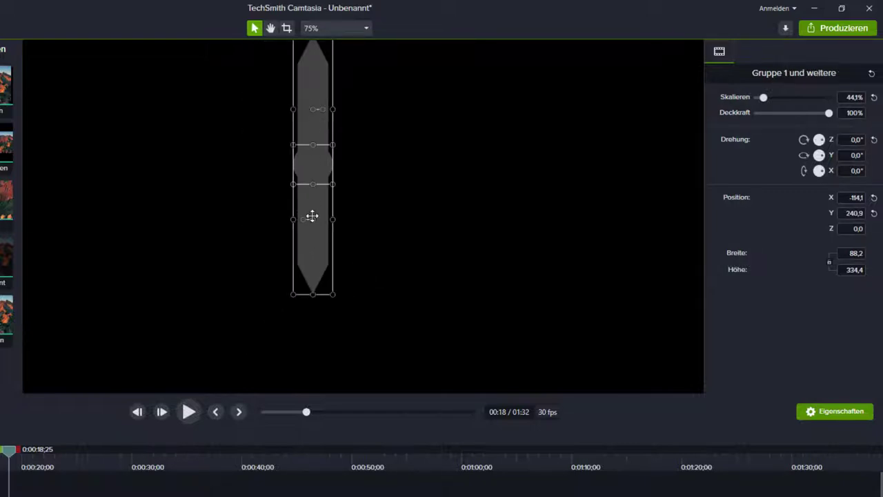
{"action": "left_click", "coordinate": [329, 29]}
{"action": "left_click", "coordinate": [329, 44]}
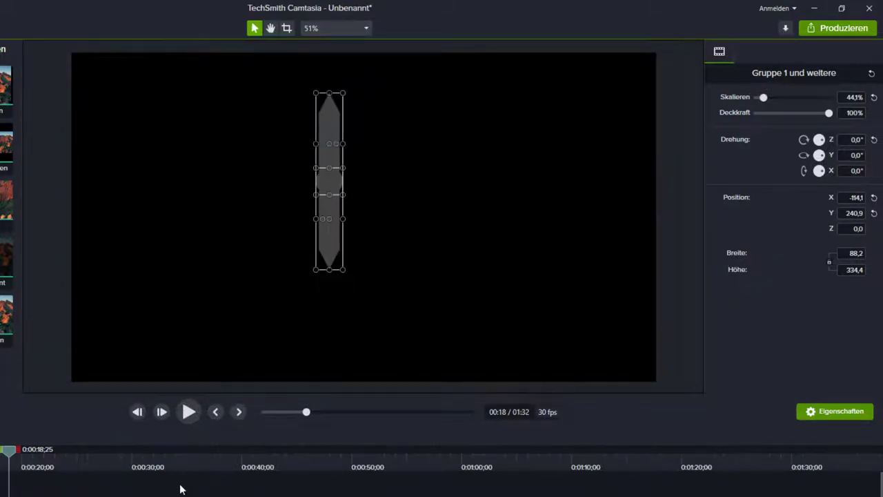
{"action": "key", "text": "ctrl+g"}
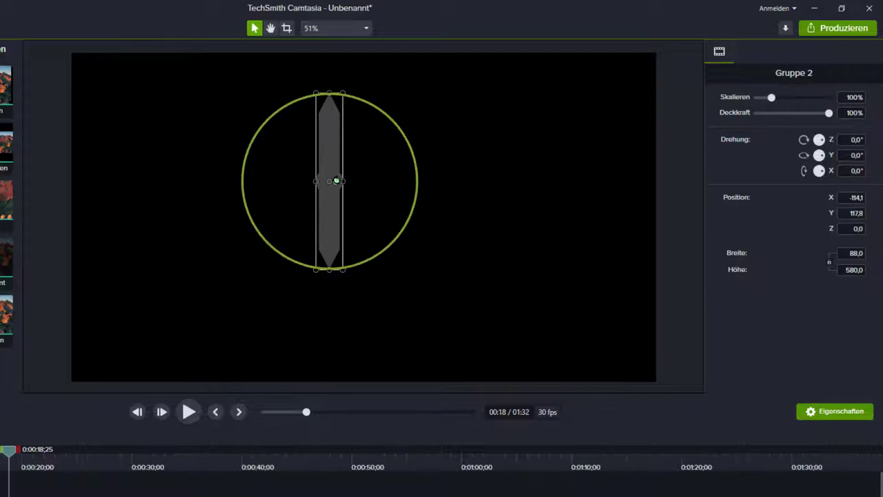
{"action": "left_click_drag", "start_coordinate": [336, 180], "coordinate": [343, 216]}
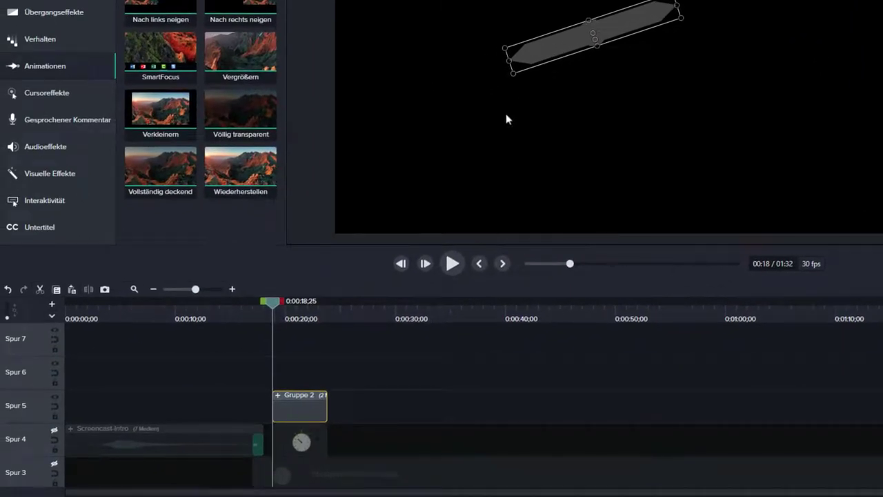
Expand Gruppe 2 and set the opacity of the hand rotated by -180° to 0%
{"action": "left_click", "coordinate": [278, 396]}
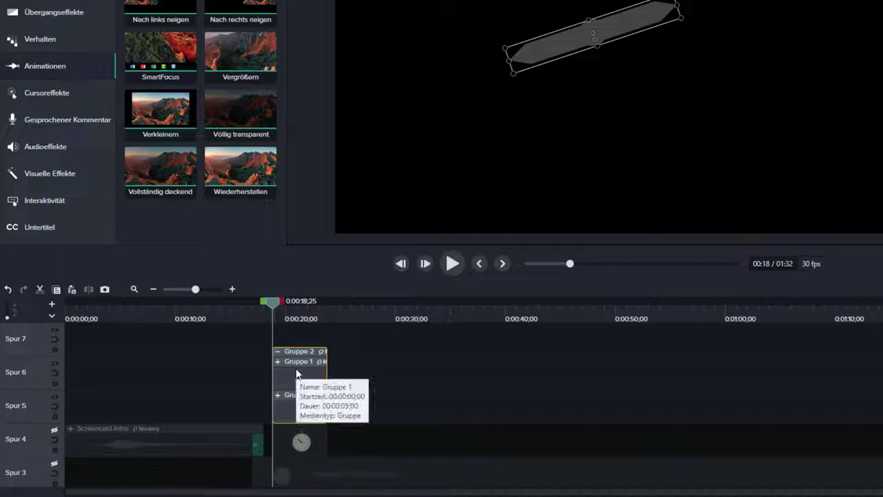
{"action": "left_click", "coordinate": [297, 373]}
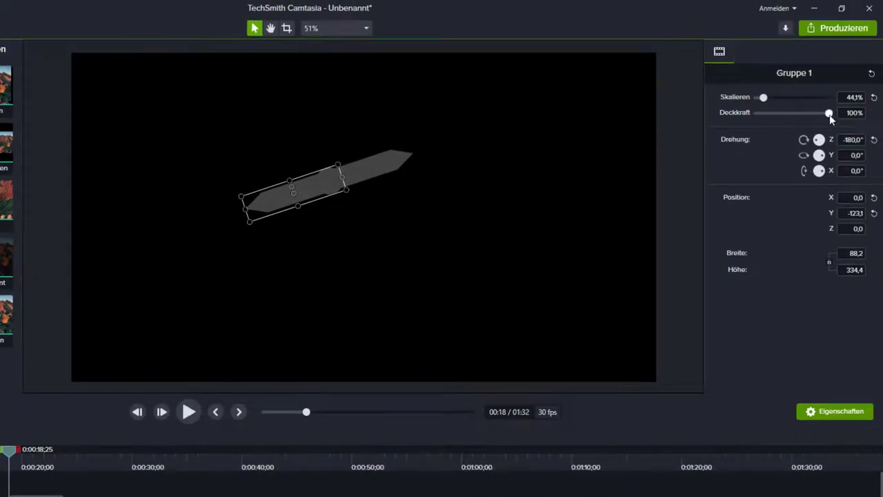
{"action": "left_click_drag", "start_coordinate": [825, 118], "coordinate": [726, 122]}
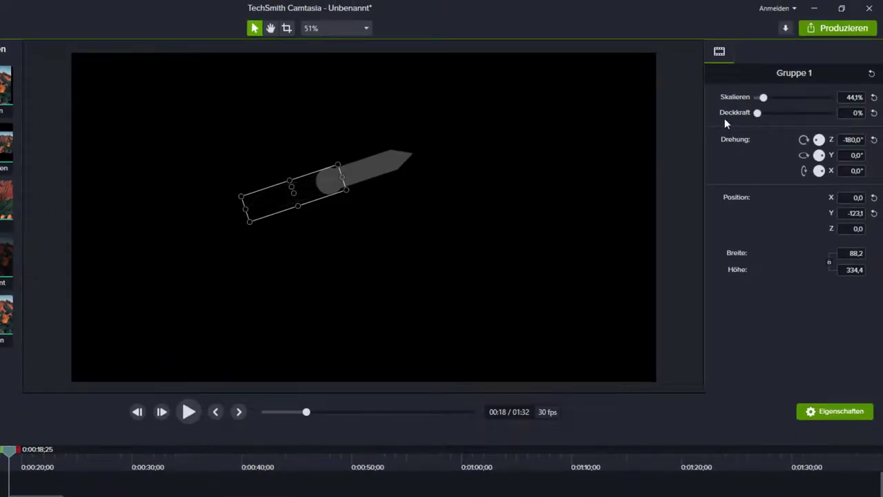
Select the combined Gruppe 2 on the canvas and rotate it around its base circle to test the pivot point
{"action": "left_click", "coordinate": [252, 313]}
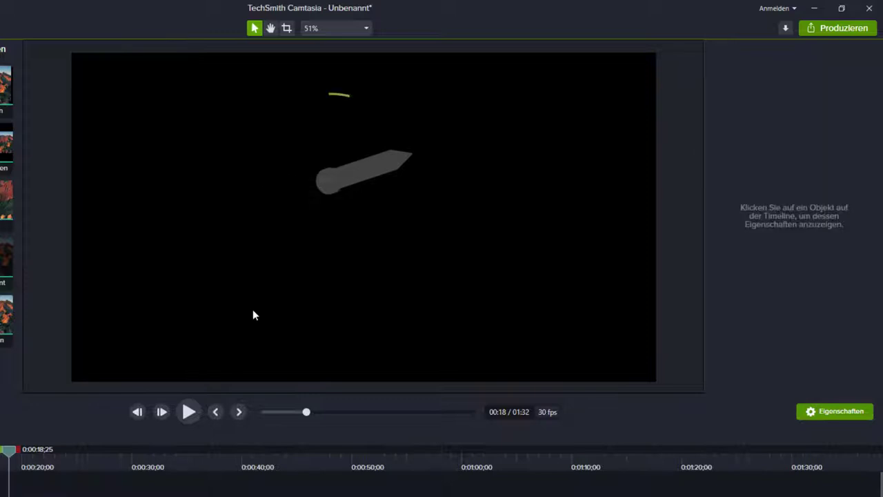
{"action": "left_click", "coordinate": [340, 181]}
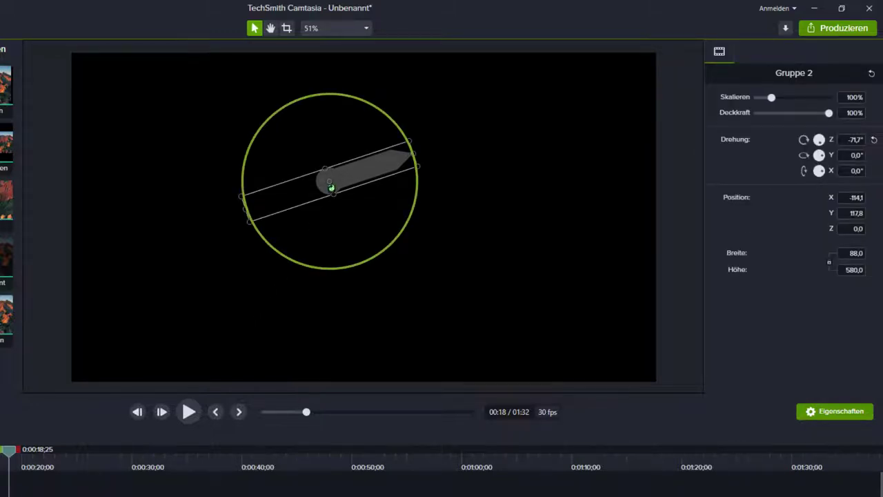
{"action": "left_click_drag", "start_coordinate": [331, 187], "coordinate": [366, 197]}
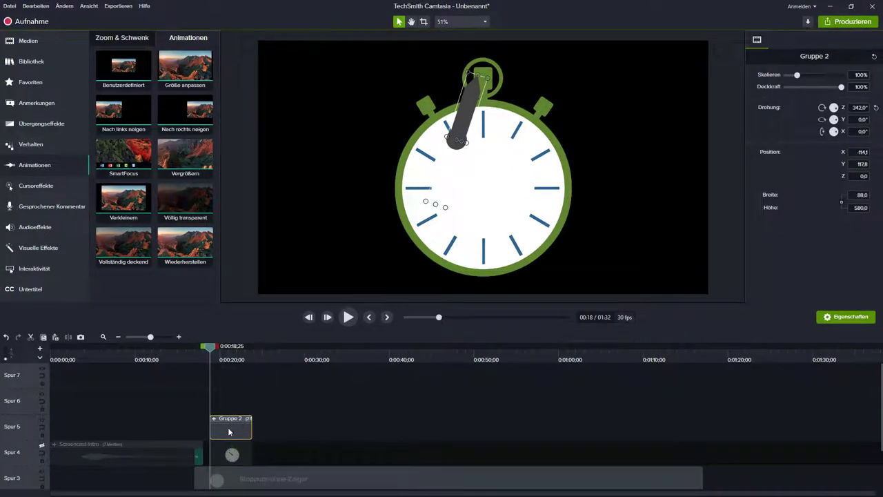
Show track Spur 4 again, then move Screencast-Intro to Spur 5 and Gruppe 2 to Spur 4 at the start of Stoppuhr-ohne-Zeiger
{"action": "left_click_drag", "start_coordinate": [229, 432], "coordinate": [222, 432]}
{"action": "left_click", "coordinate": [43, 446]}
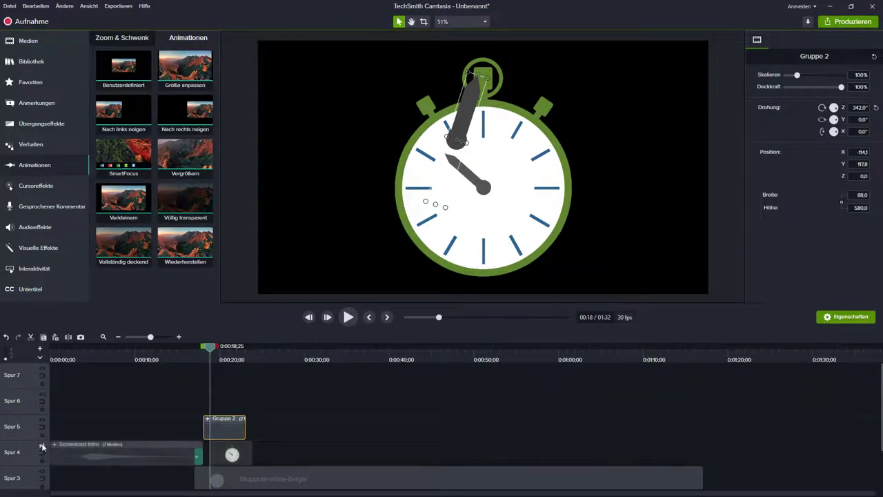
{"action": "left_click", "coordinate": [81, 449]}
{"action": "key", "text": "ctrl+Home"}
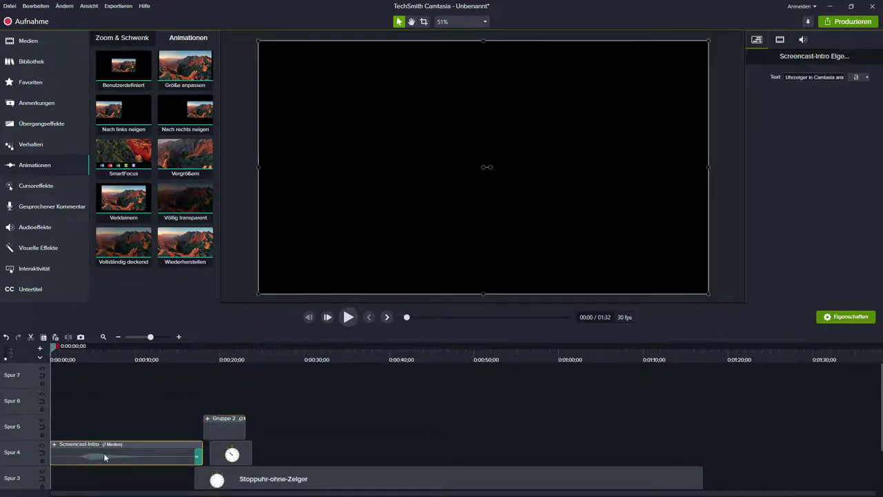
{"action": "left_click_drag", "start_coordinate": [104, 452], "coordinate": [102, 421]}
{"action": "left_click", "coordinate": [165, 439]}
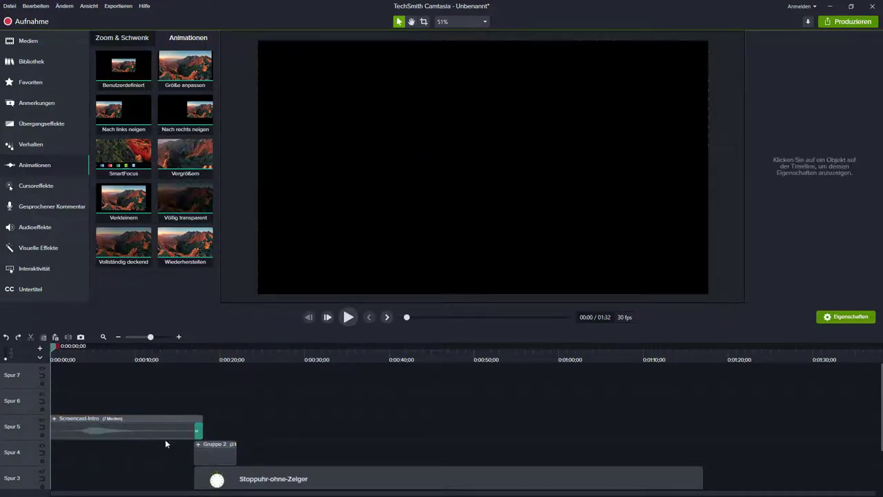
Extend Gruppe 2 to the end of Stoppuhr-ohne-Zeiger and trim both clips to end at 0:01:17;00
{"action": "left_click", "coordinate": [232, 454]}
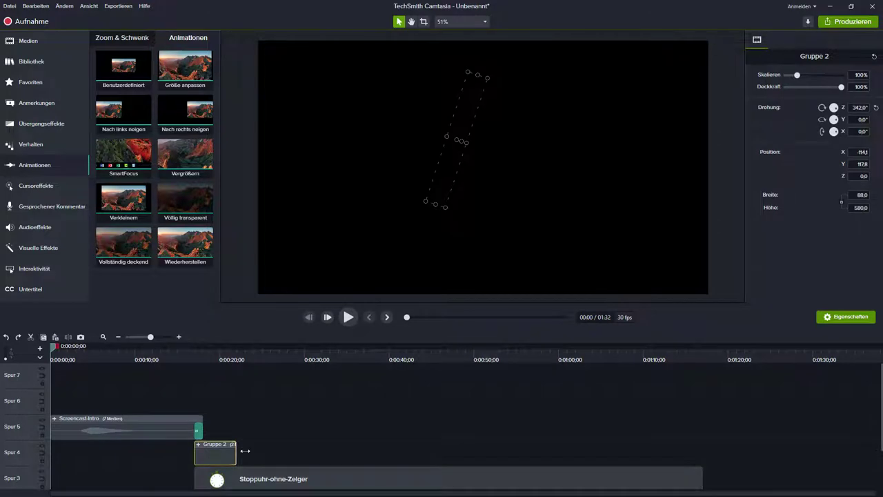
{"action": "left_click_drag", "start_coordinate": [244, 451], "coordinate": [703, 452]}
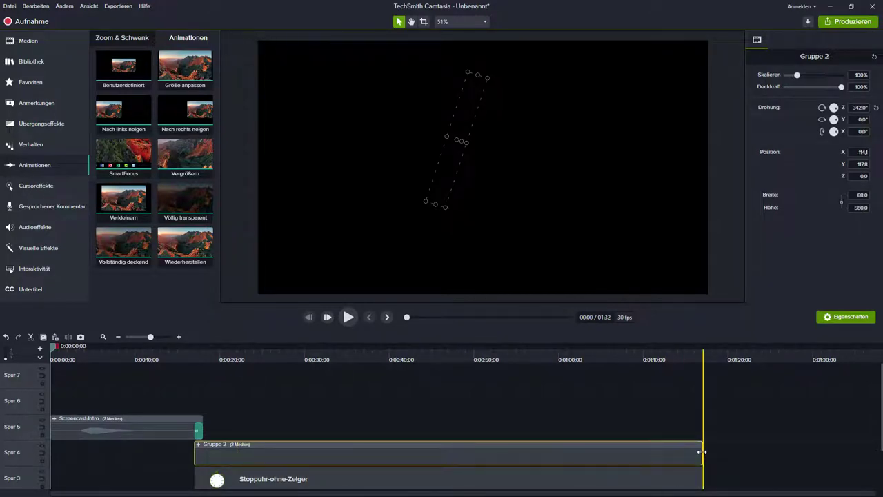
{"action": "scroll", "coordinate": [586, 412], "scroll_direction": "down", "scroll_amount": 2}
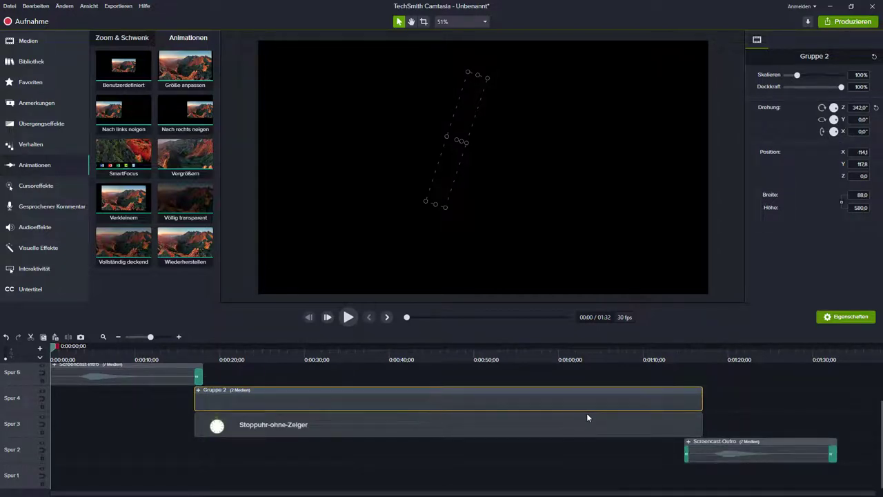
{"action": "left_click", "coordinate": [702, 354]}
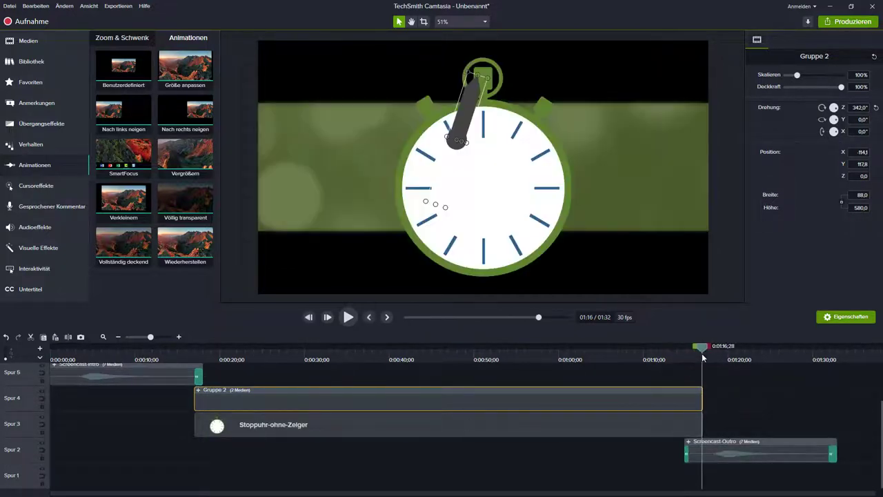
{"action": "left_click_drag", "start_coordinate": [150, 337], "coordinate": [224, 337]}
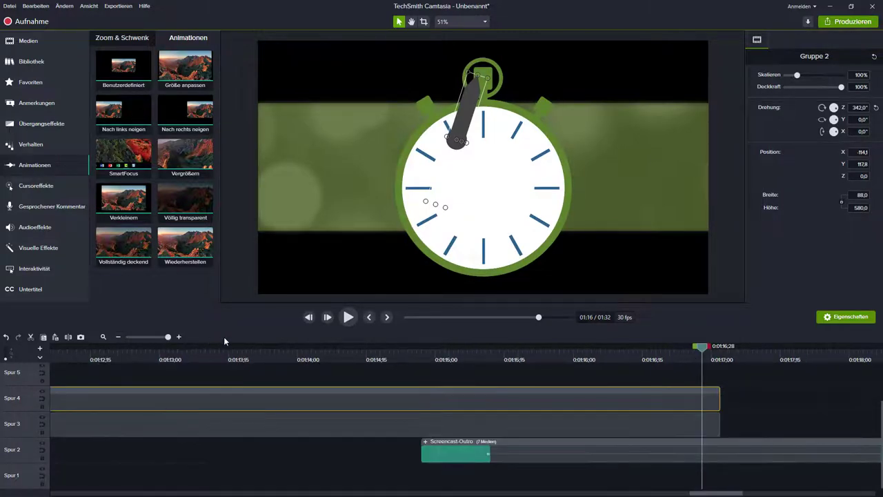
{"action": "left_click", "coordinate": [763, 398]}
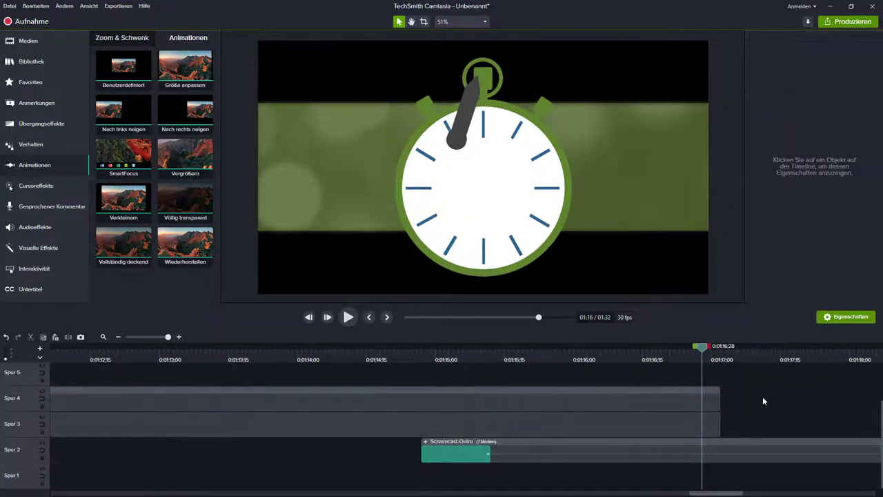
{"action": "left_click", "coordinate": [717, 399]}
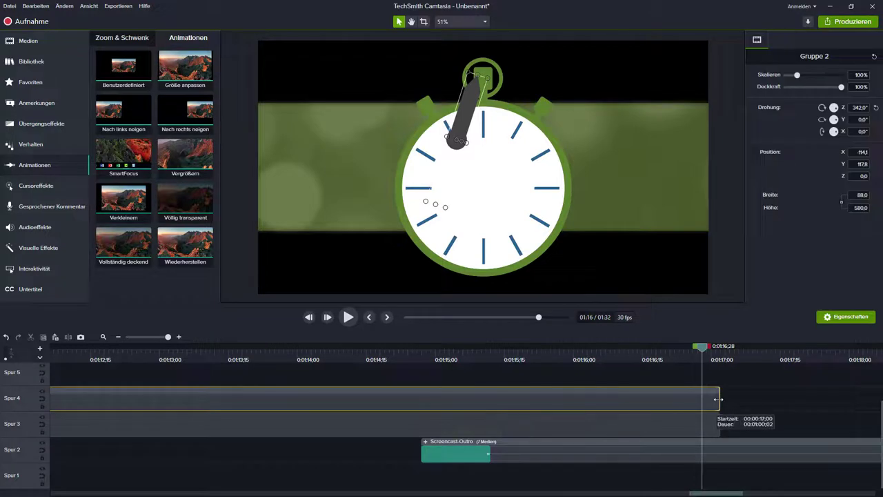
{"action": "left_click_drag", "start_coordinate": [718, 399], "coordinate": [708, 401]}
{"action": "left_click", "coordinate": [720, 429]}
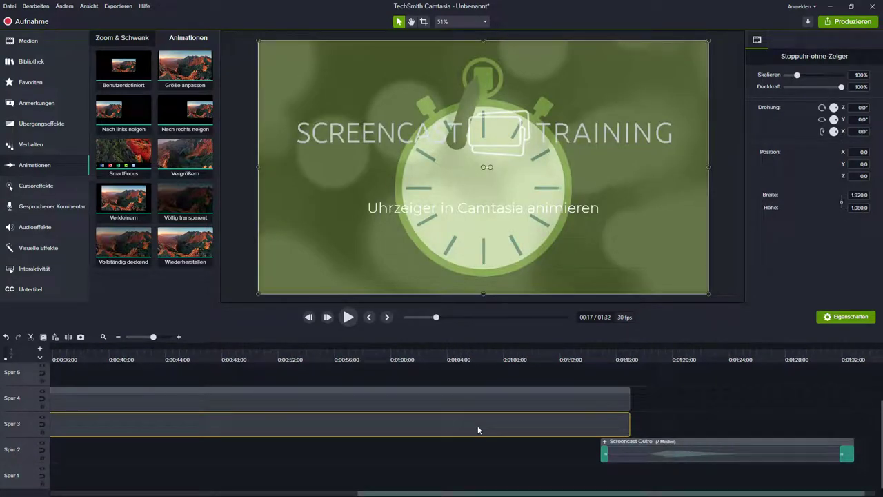
Centre Gruppe 2 on the stopwatch face at X 0, Y -88.1 and turn it upright with a Z rotation of 720°
{"action": "left_click", "coordinate": [182, 357]}
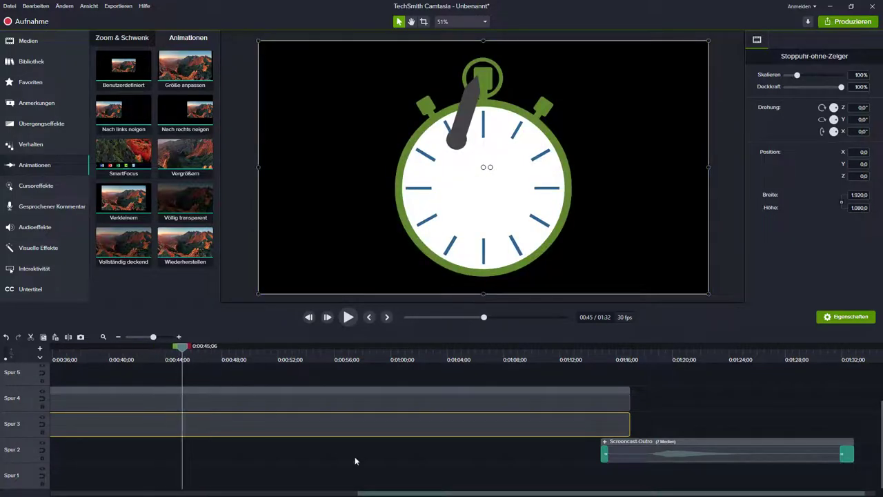
{"action": "left_click_drag", "start_coordinate": [407, 494], "coordinate": [298, 490]}
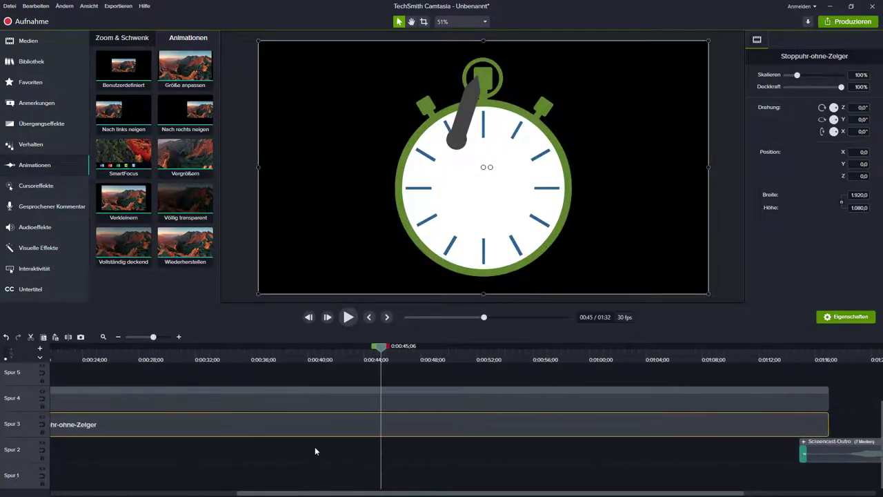
{"action": "left_click", "coordinate": [458, 126]}
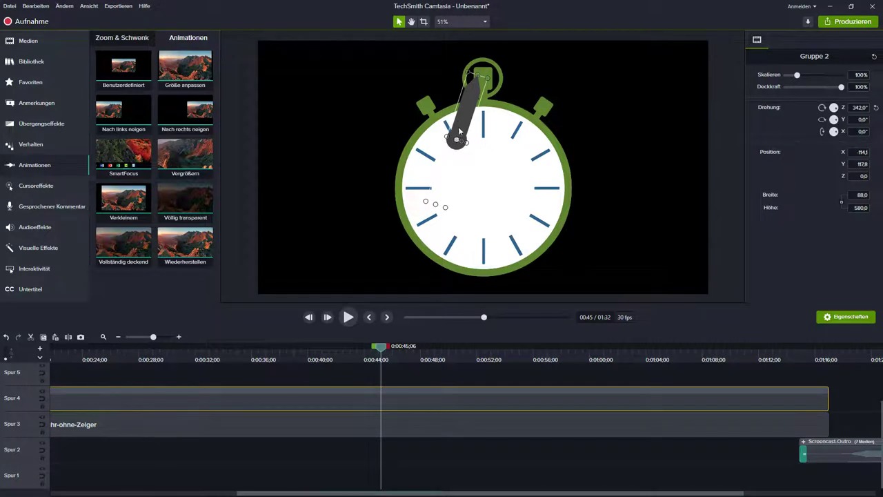
{"action": "left_click_drag", "start_coordinate": [461, 140], "coordinate": [485, 169]}
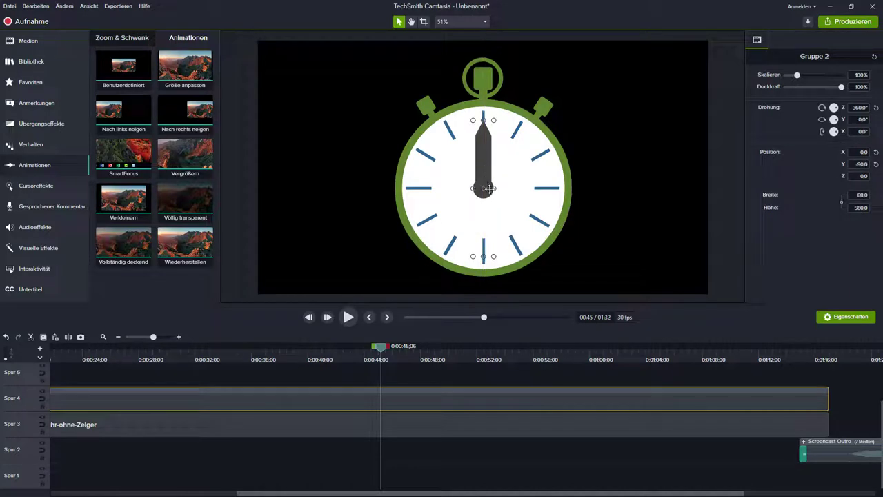
{"action": "left_click_drag", "start_coordinate": [488, 187], "coordinate": [779, 191]}
Add a Benutzerdefiniert animation to the beginning of Gruppe 2 at 0:00:17;00
{"action": "left_click", "coordinate": [103, 337]}
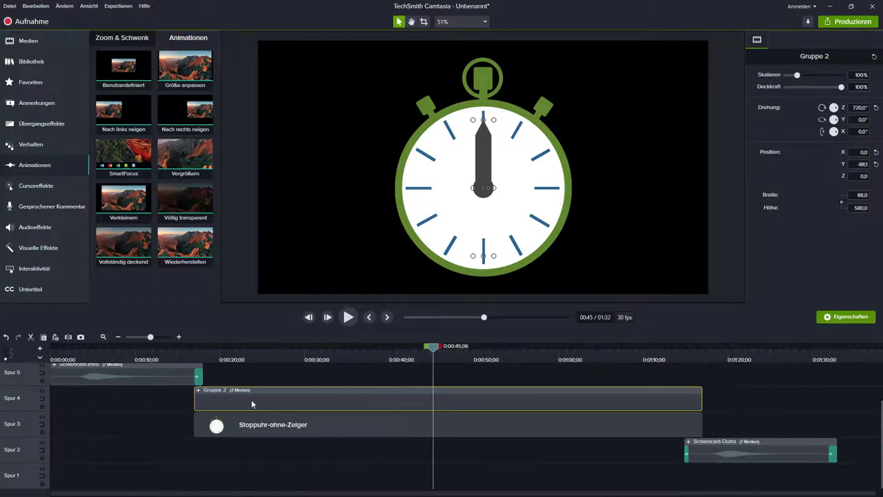
{"action": "key", "text": "ctrl+alt+Left"}
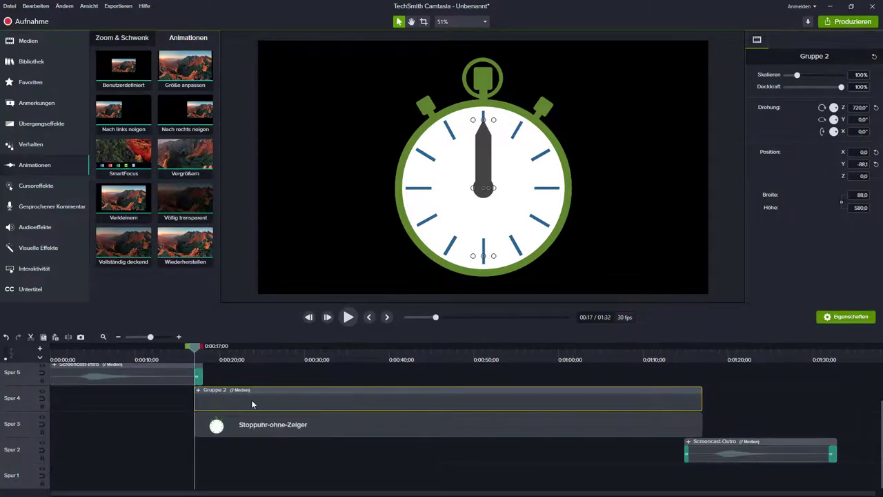
{"action": "left_click_drag", "start_coordinate": [119, 73], "coordinate": [337, 465]}
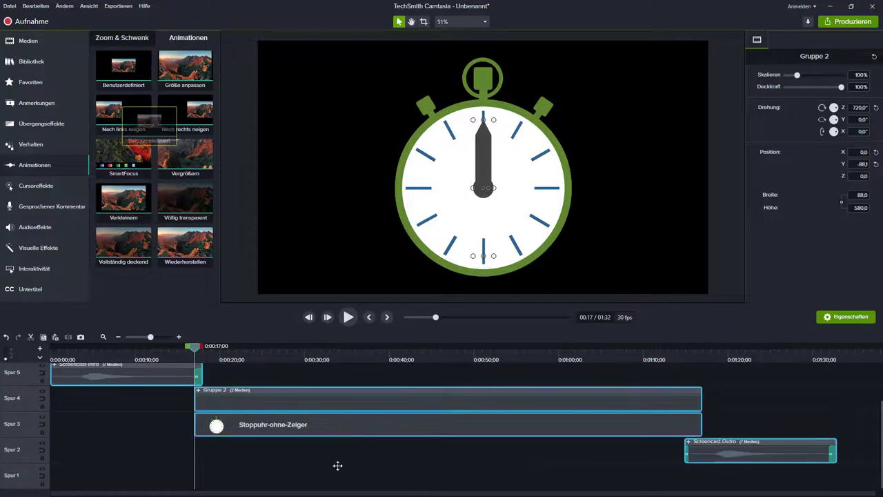
{"action": "mouse_move", "coordinate": [203, 401]}
{"action": "left_mouse_down"}
{"action": "mouse_move", "coordinate": [216, 403]}
{"action": "mouse_move", "coordinate": [203, 404]}
{"action": "left_mouse_up"}
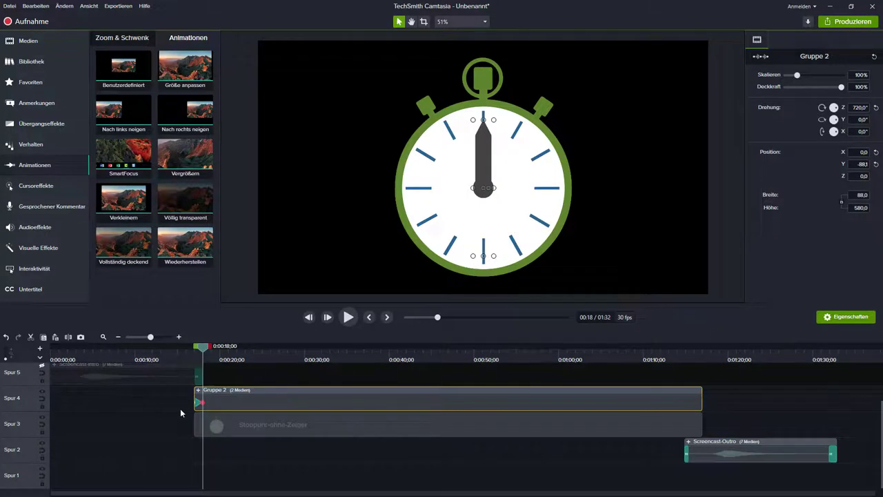
Stretch the animation to the end of Gruppe 2 and set its final Z rotation to -360°
{"action": "left_click_drag", "start_coordinate": [200, 402], "coordinate": [632, 388]}
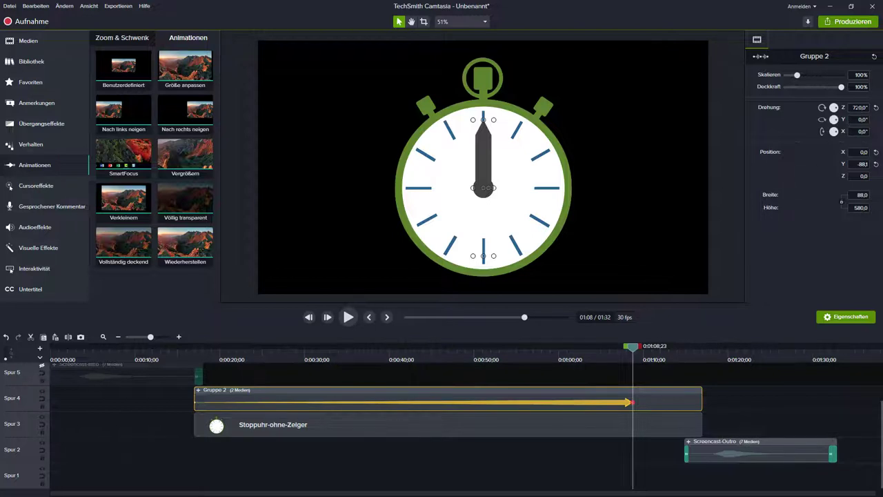
{"action": "left_click", "coordinate": [859, 108]}
{"action": "left_click_drag", "start_coordinate": [632, 401], "coordinate": [711, 402]}
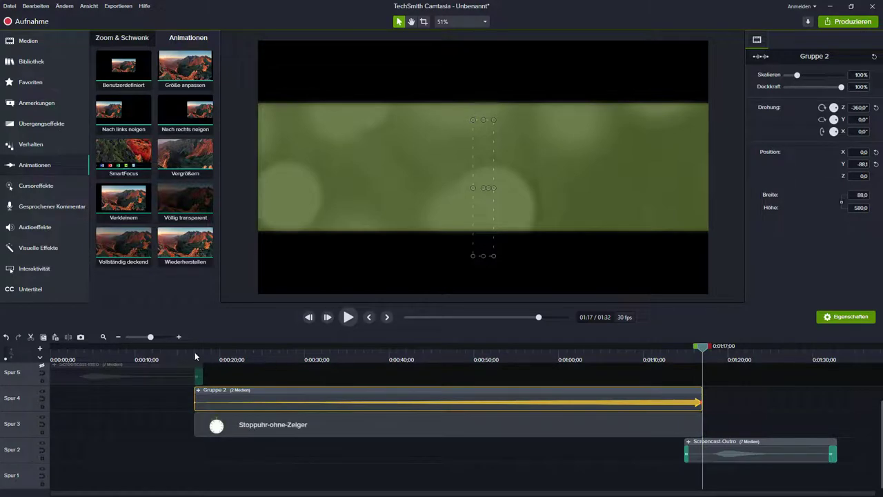
Play the stopwatch animation from the start of Gruppe 2 to check the hand's rotation
{"action": "left_click", "coordinate": [194, 356]}
{"action": "left_click", "coordinate": [195, 352]}
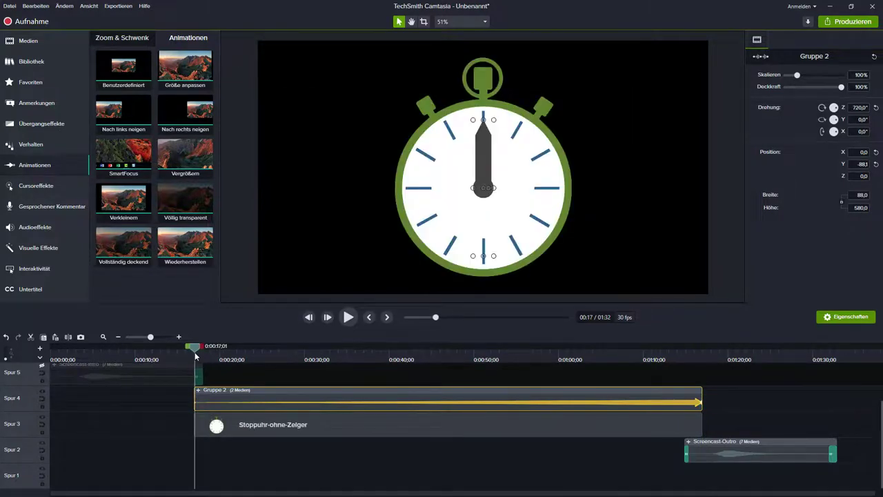
{"action": "key", "text": "space"}
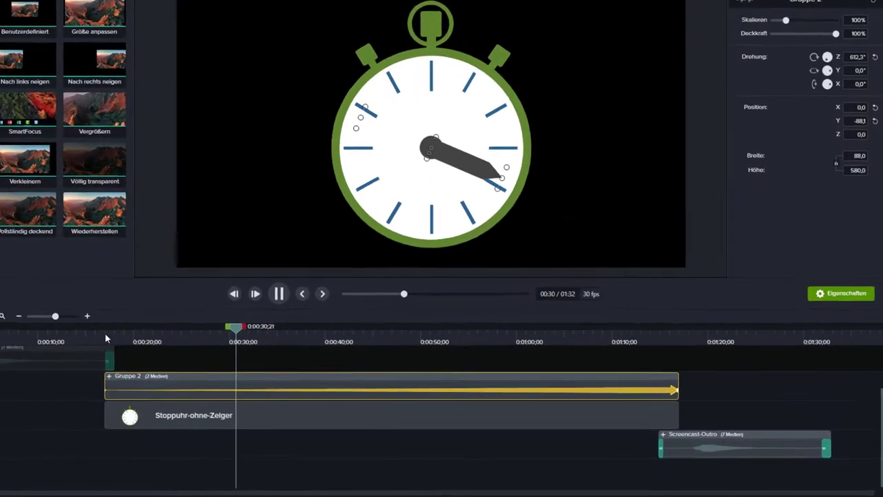
{"action": "key", "text": "space"}
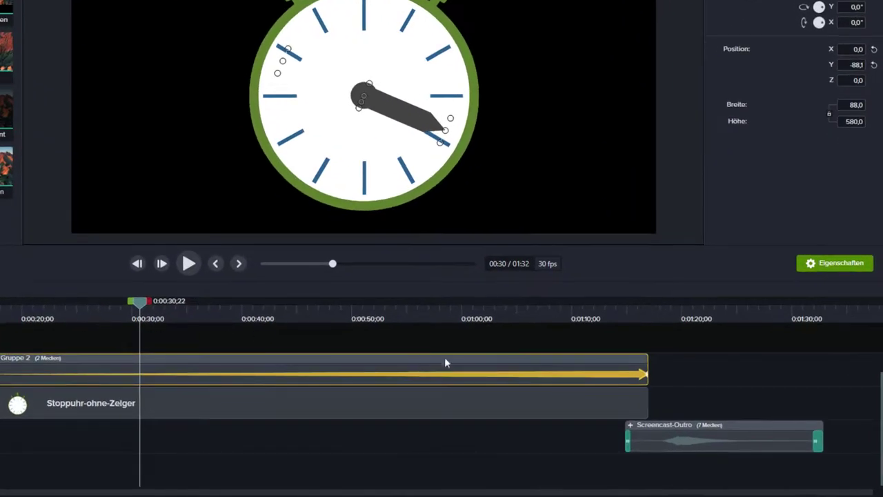
Set the acceleration of the animation on Gruppe 2 to Linear
{"action": "right_click", "coordinate": [612, 375]}
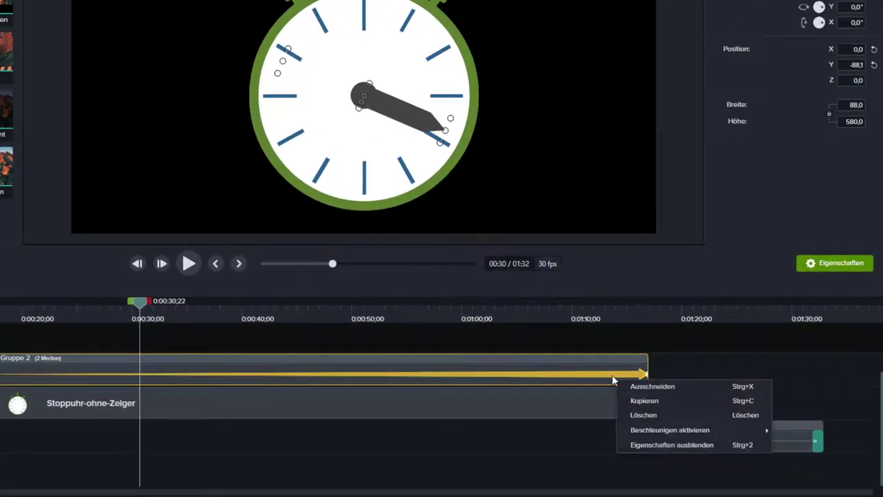
{"action": "mouse_move", "coordinate": [641, 430]}
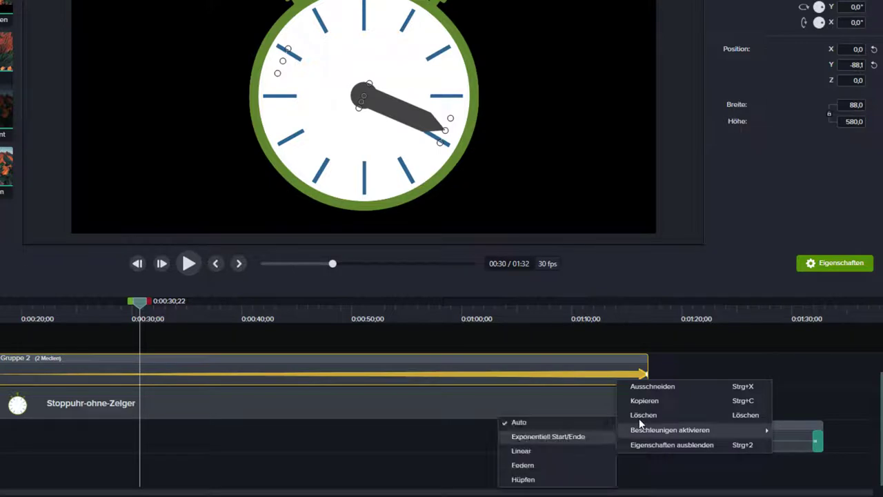
{"action": "left_click", "coordinate": [521, 450]}
Return to the start of Gruppe 2 and play the linear hand animation to check its speed
{"action": "left_click_drag", "start_coordinate": [135, 308], "coordinate": [4, 304]}
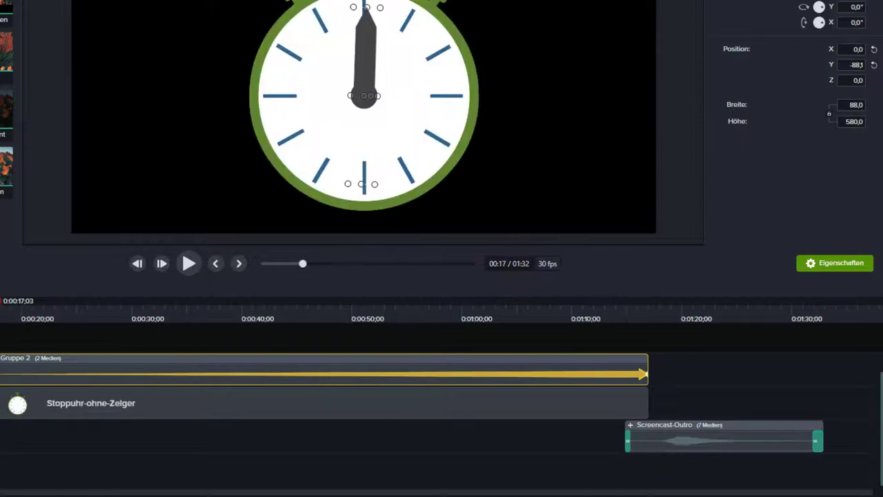
{"action": "left_click", "coordinate": [190, 264]}
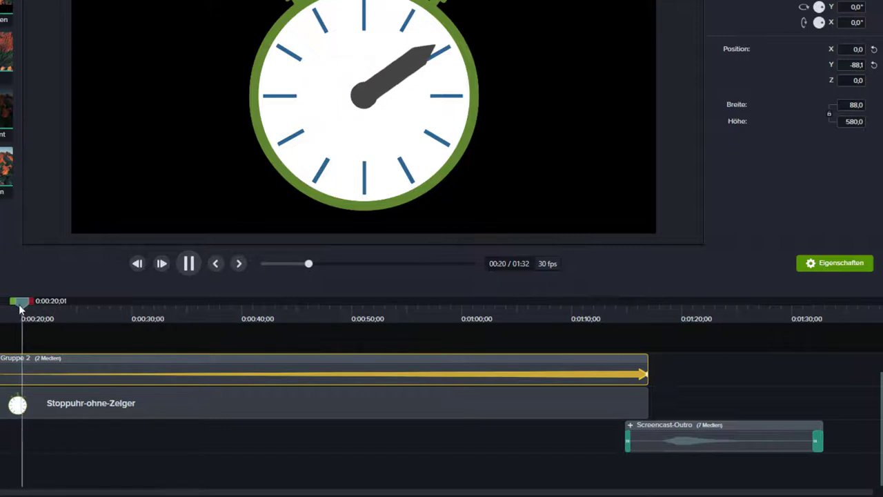
{"action": "left_click_drag", "start_coordinate": [17, 303], "coordinate": [40, 345]}
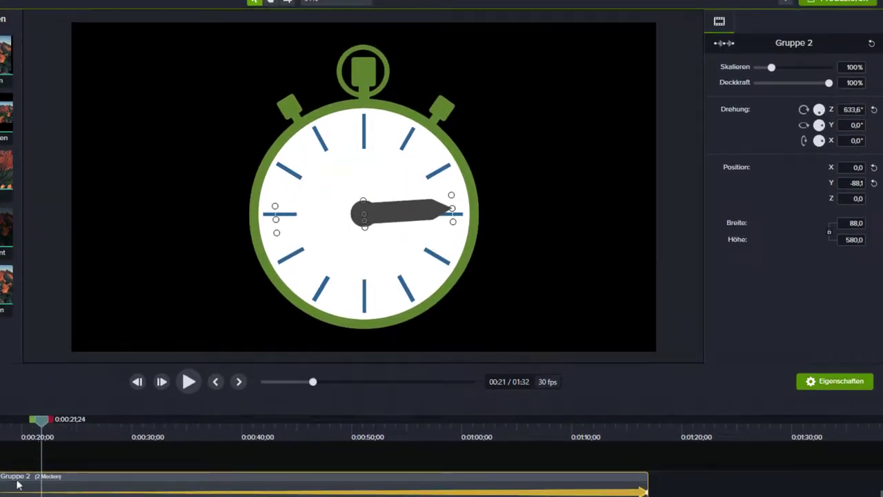
Set the Z rotation of Gruppe 2 at the start of the animation, 0:00:17;00, to 0°
{"action": "left_click_drag", "start_coordinate": [38, 437], "coordinate": [4, 437]}
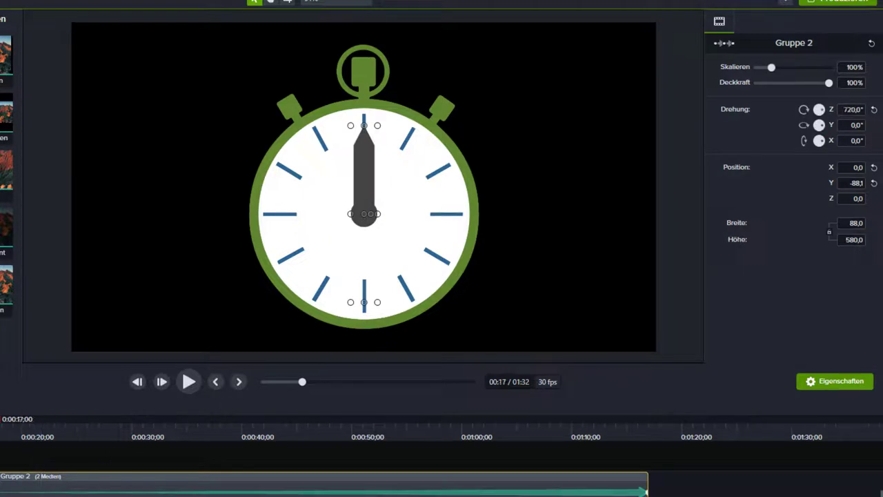
{"action": "left_click", "coordinate": [853, 109]}
{"action": "type", "text": "0"}
Check the rotation at the animation's end point and replay the hand movement from the start of Gruppe 2
{"action": "left_click", "coordinate": [646, 491]}
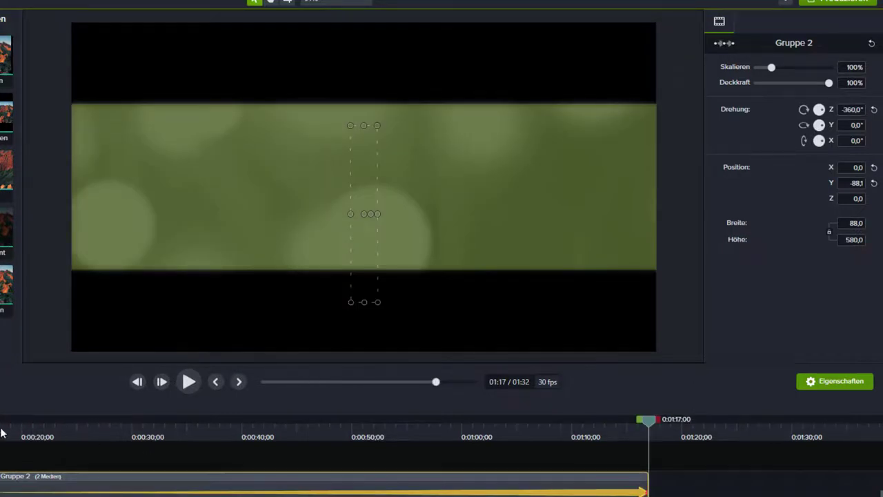
{"action": "left_click", "coordinate": [2, 432]}
{"action": "key", "text": "space"}
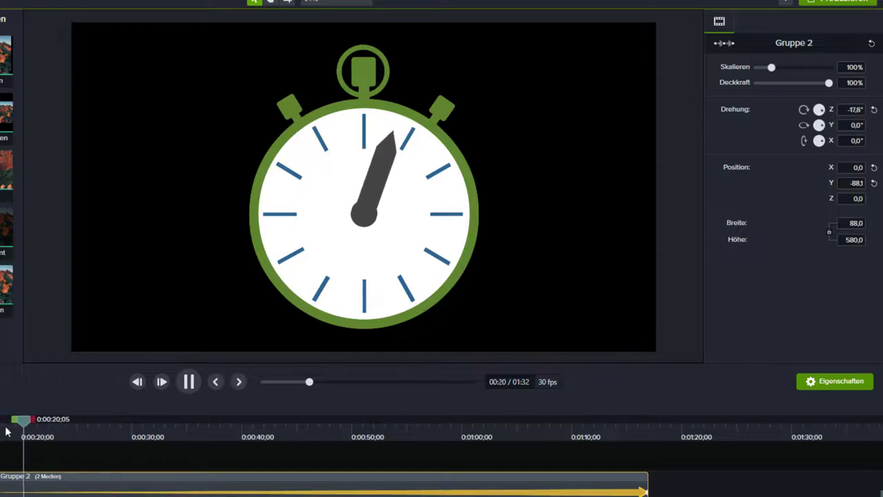
Scrub through the hand animation to 0:00:36;15 to check the hand's movement, and deselect Gruppe 2
{"action": "left_click_drag", "start_coordinate": [20, 422], "coordinate": [339, 448]}
{"action": "left_click", "coordinate": [276, 461]}
{"action": "left_click", "coordinate": [204, 453]}
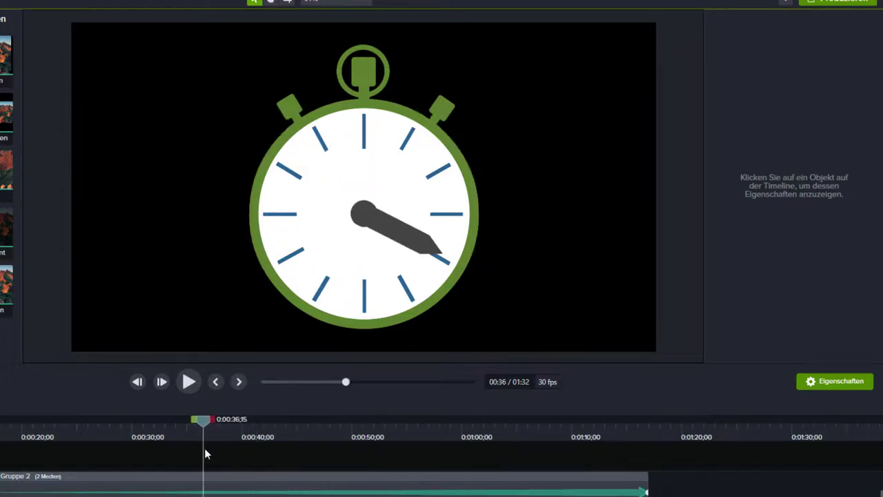
Insert a new track directly above the track that holds Gruppe 2
{"action": "left_click", "coordinate": [104, 489]}
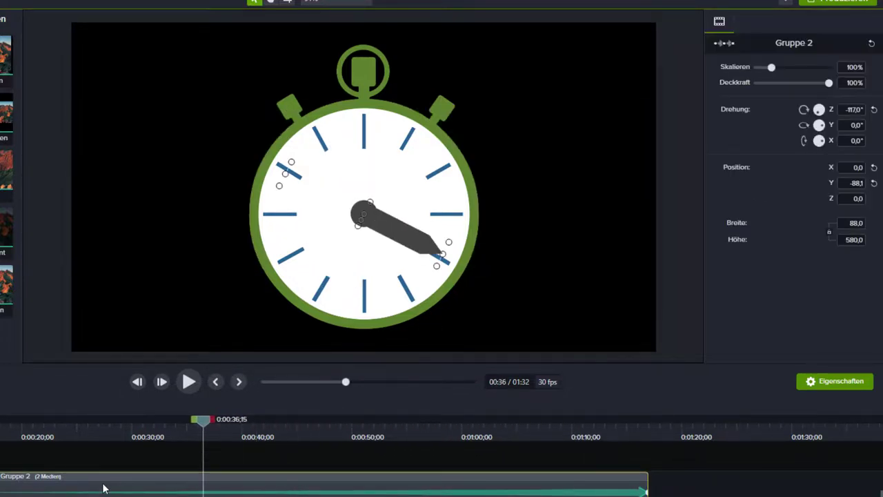
{"action": "right_click", "coordinate": [3, 472]}
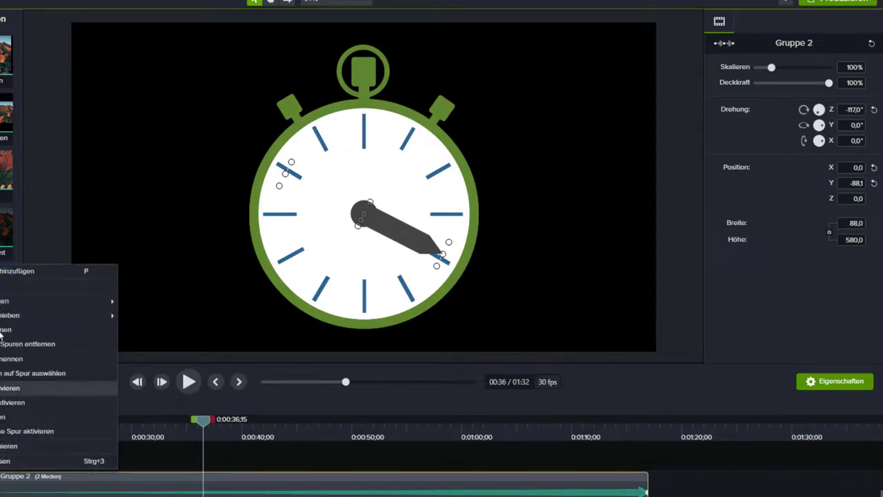
{"action": "mouse_move", "coordinate": [5, 300]}
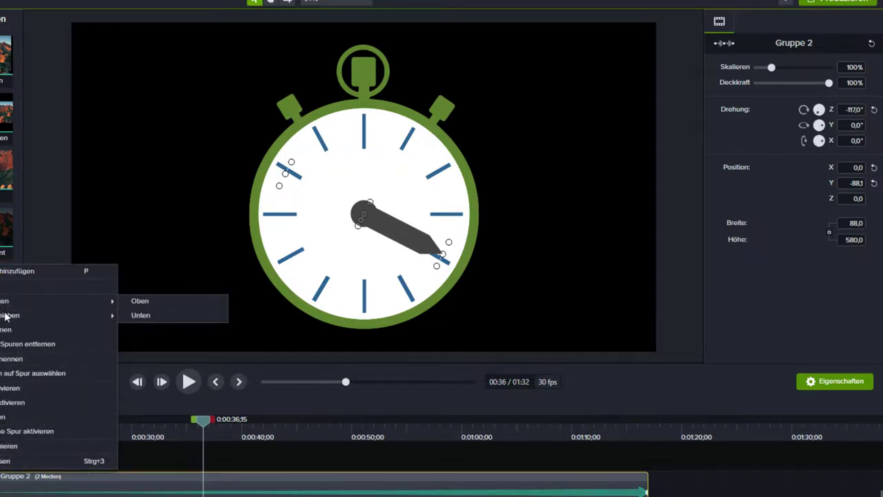
{"action": "left_click", "coordinate": [154, 303]}
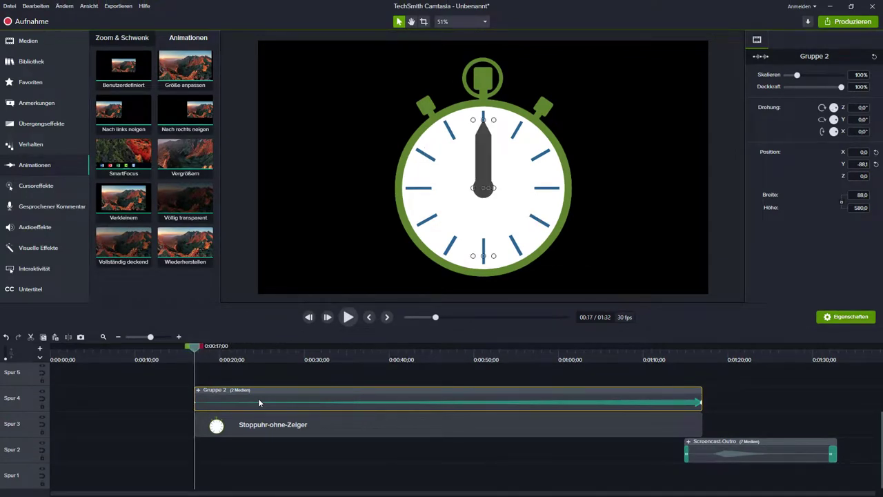
Duplicate Gruppe 2 at 0:00:17;00 and place the copy on Spur 5, directly above the original
{"action": "key", "text": "ctrl+c"}
{"action": "key", "text": "ctrl+v"}
{"action": "left_click", "coordinate": [257, 478]}
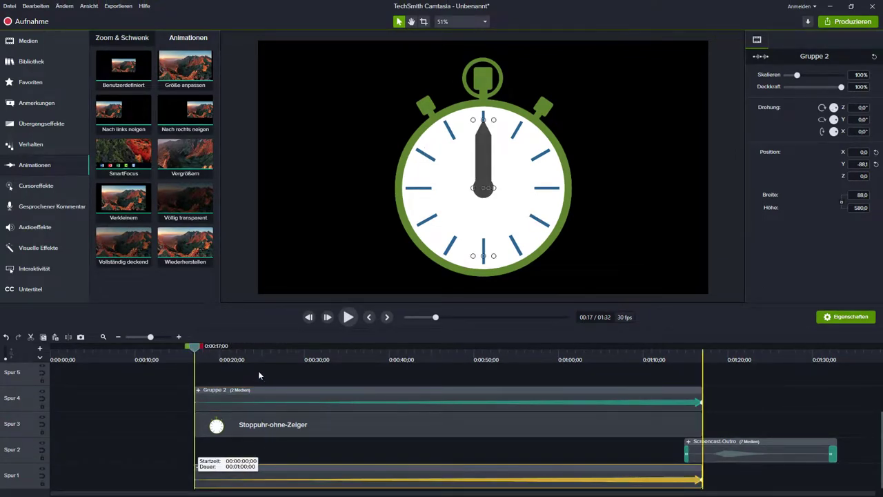
{"action": "scroll", "coordinate": [256, 373], "scroll_direction": "up", "scroll_amount": 2}
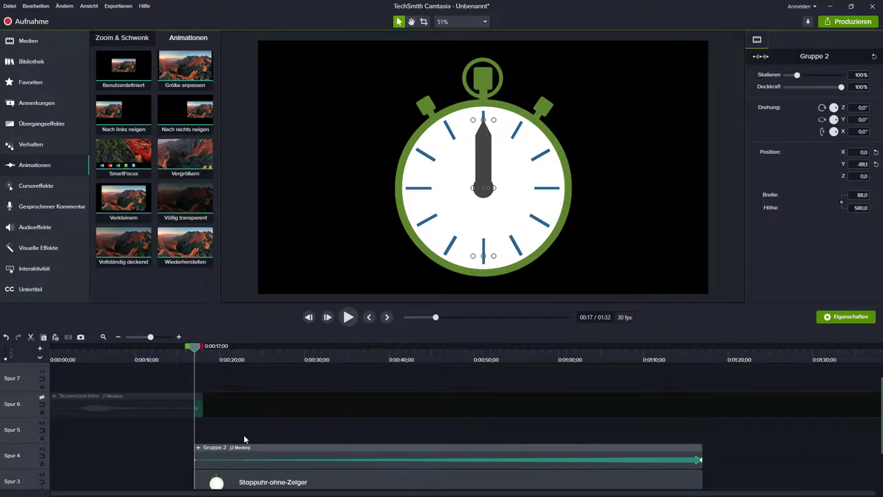
{"action": "scroll", "coordinate": [255, 452], "scroll_direction": "down", "scroll_amount": 2}
{"action": "left_click_drag", "start_coordinate": [289, 483], "coordinate": [281, 376]}
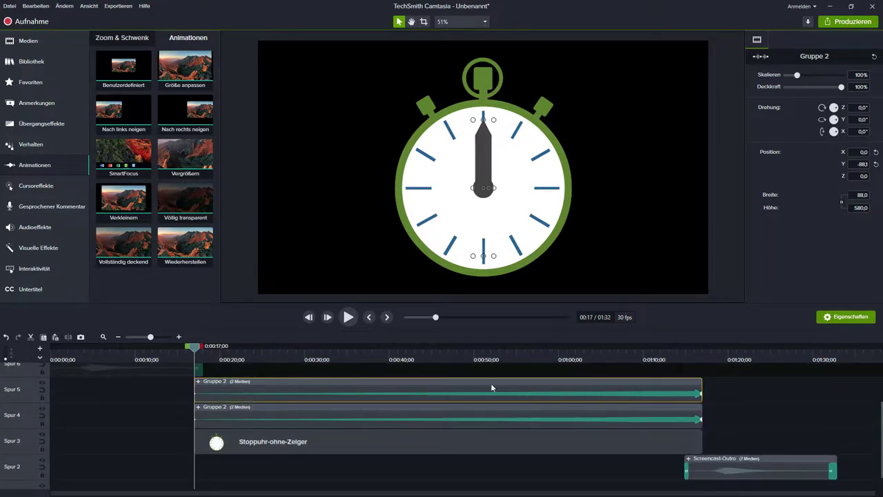
Shorten the rotation animation of the copied Gruppe 2 on Spur 5 to one second, ending at 0:00:18;00
{"action": "left_click_drag", "start_coordinate": [700, 394], "coordinate": [199, 393]}
{"action": "left_click", "coordinate": [160, 337]}
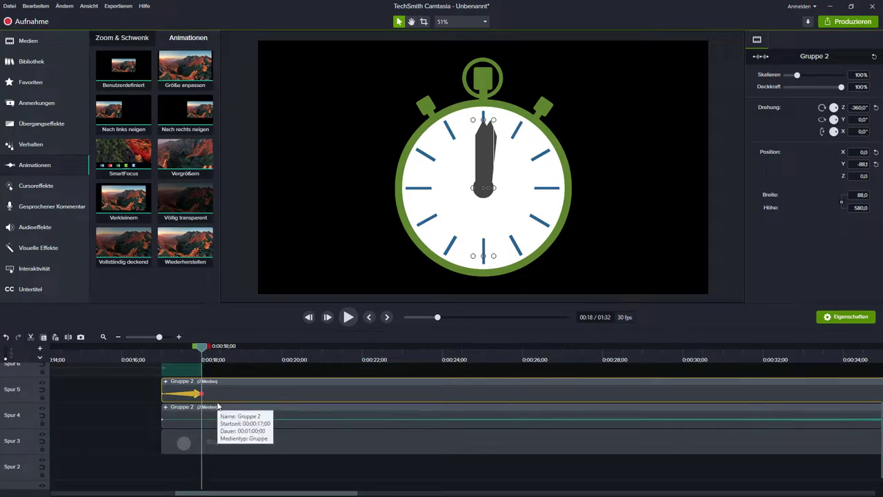
Scrub and play the one-second rotation on Spur 5 from 0:00:17;00 to check the fast hand's full turn
{"action": "left_click", "coordinate": [160, 360]}
{"action": "left_click_drag", "start_coordinate": [160, 346], "coordinate": [201, 346]}
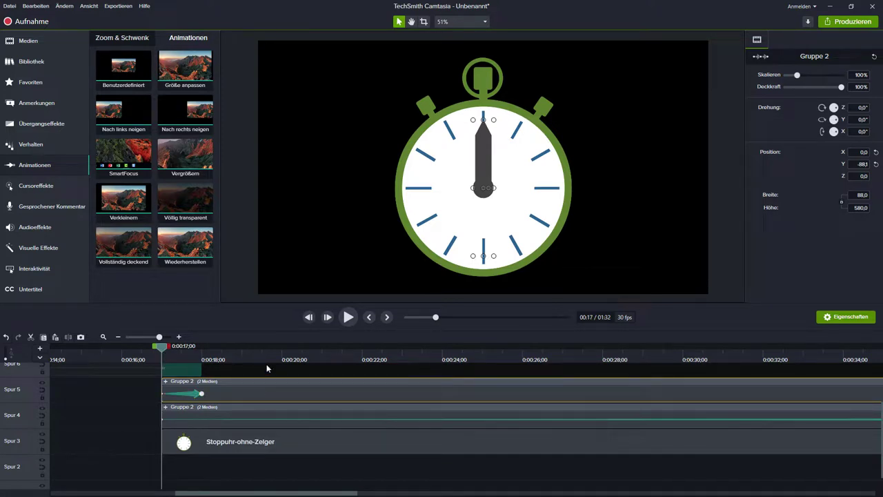
{"action": "key", "text": "space"}
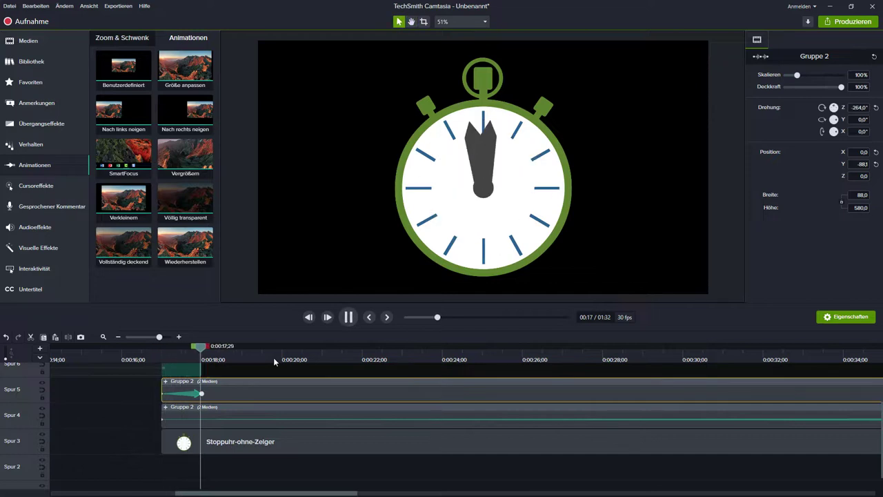
{"action": "key", "text": "space"}
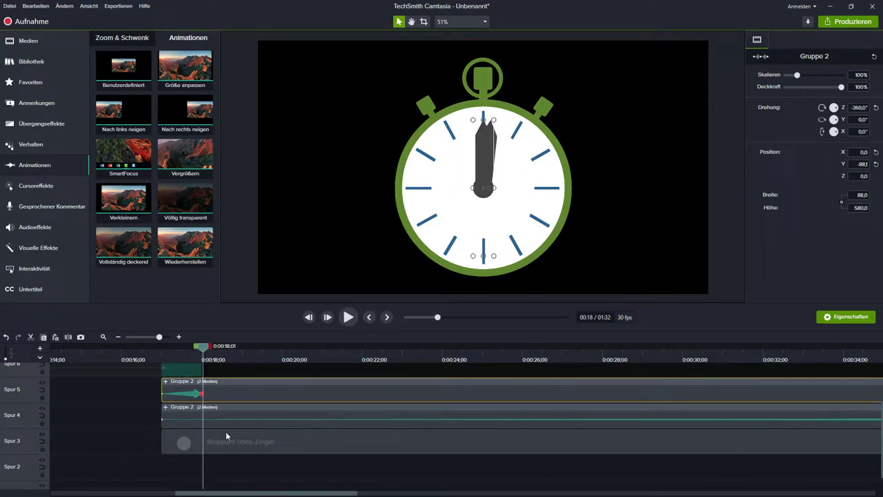